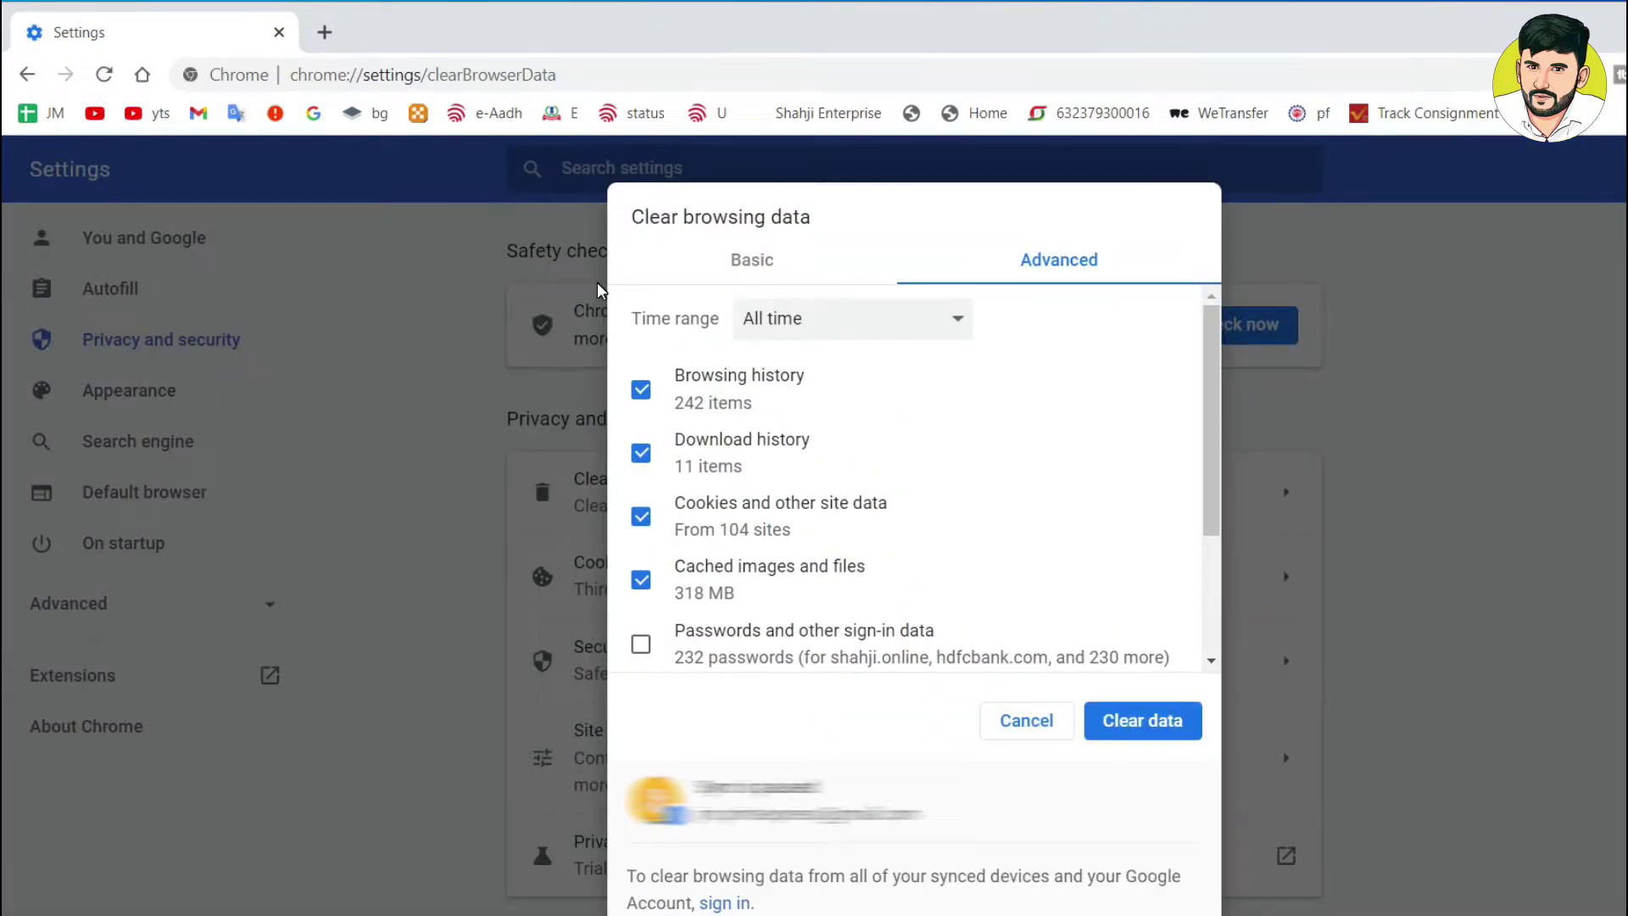
Clear browsing history, download history, cookies and cached files for all time, leaving passwords, autofill, site settings and hosted app data unselected.
scroll(752, 481, "down", 2)
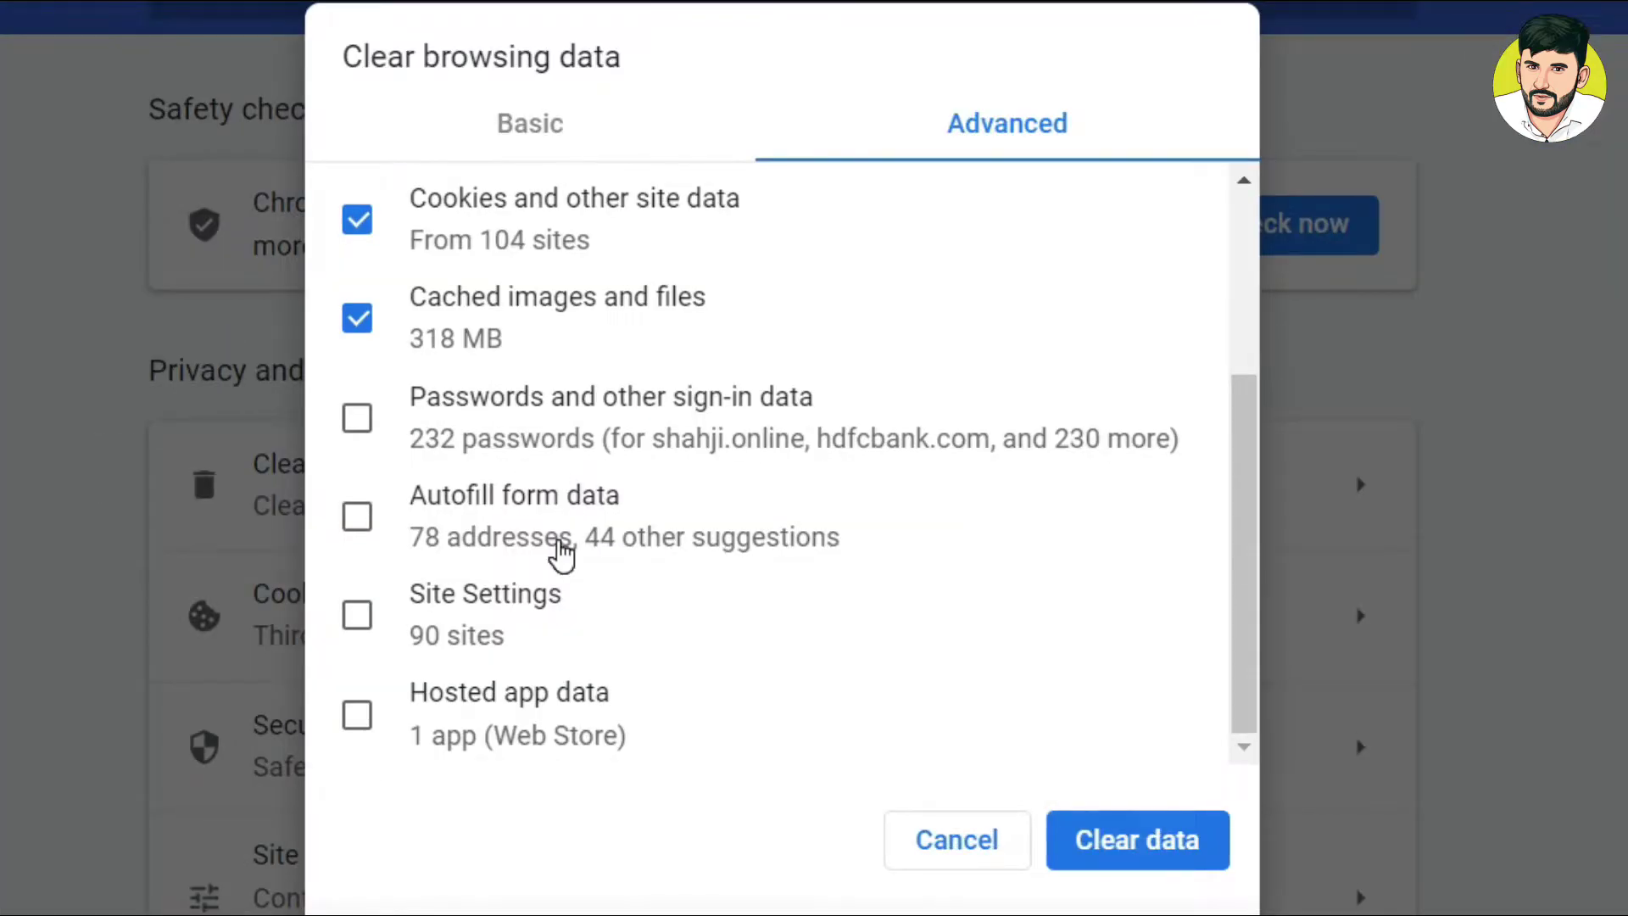
scroll(769, 569, "up", 3)
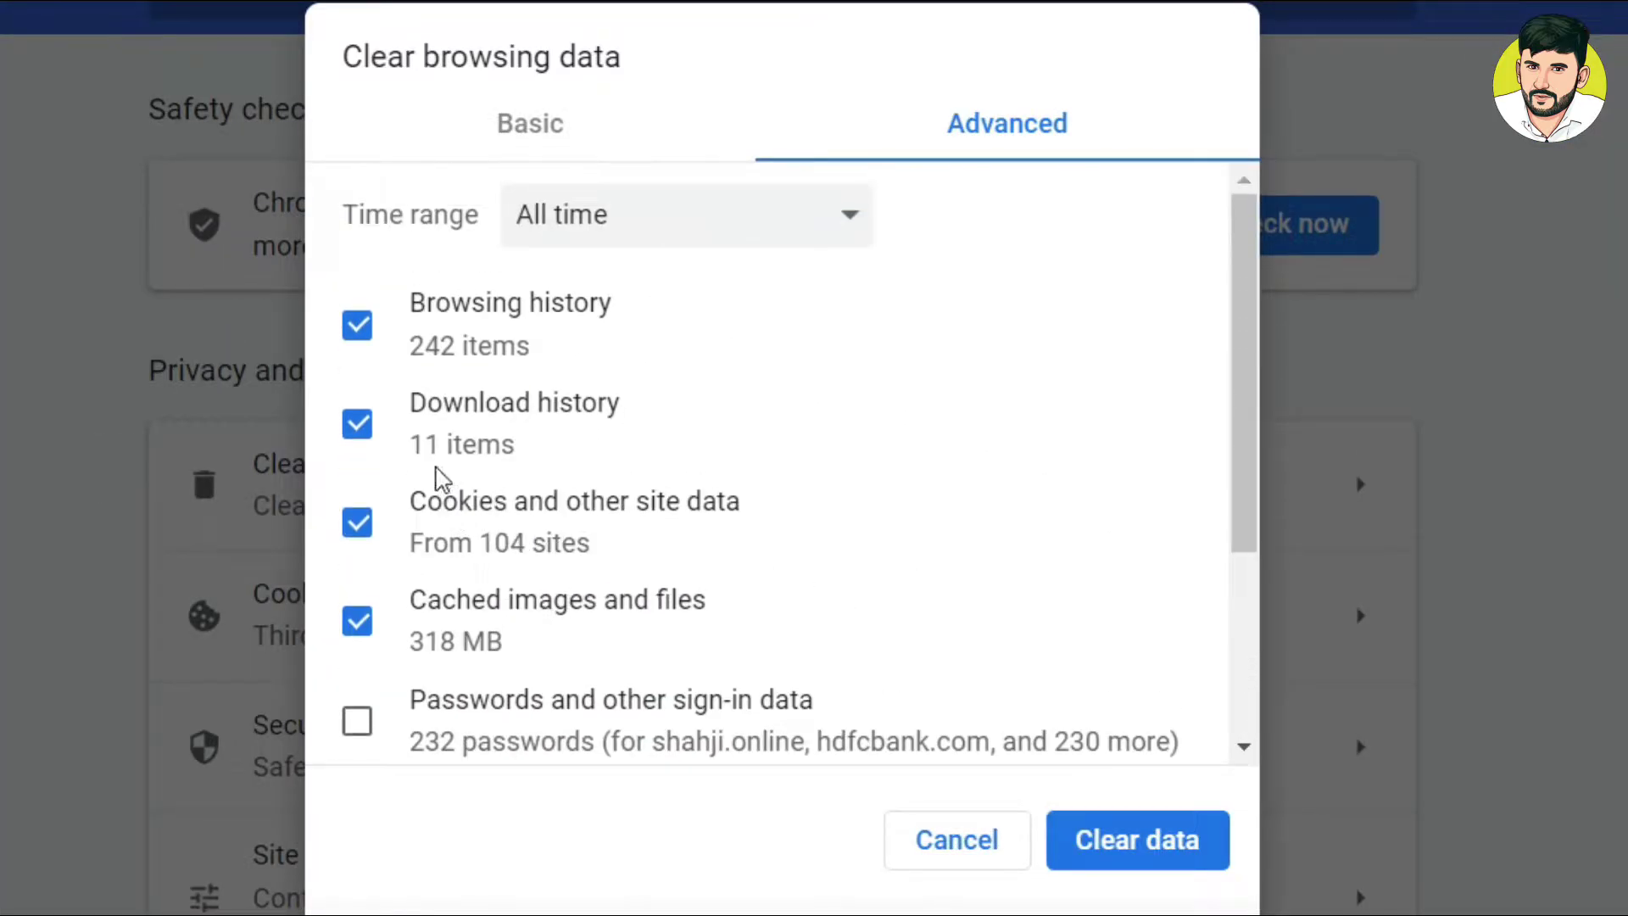
scroll(543, 491, "down", 2)
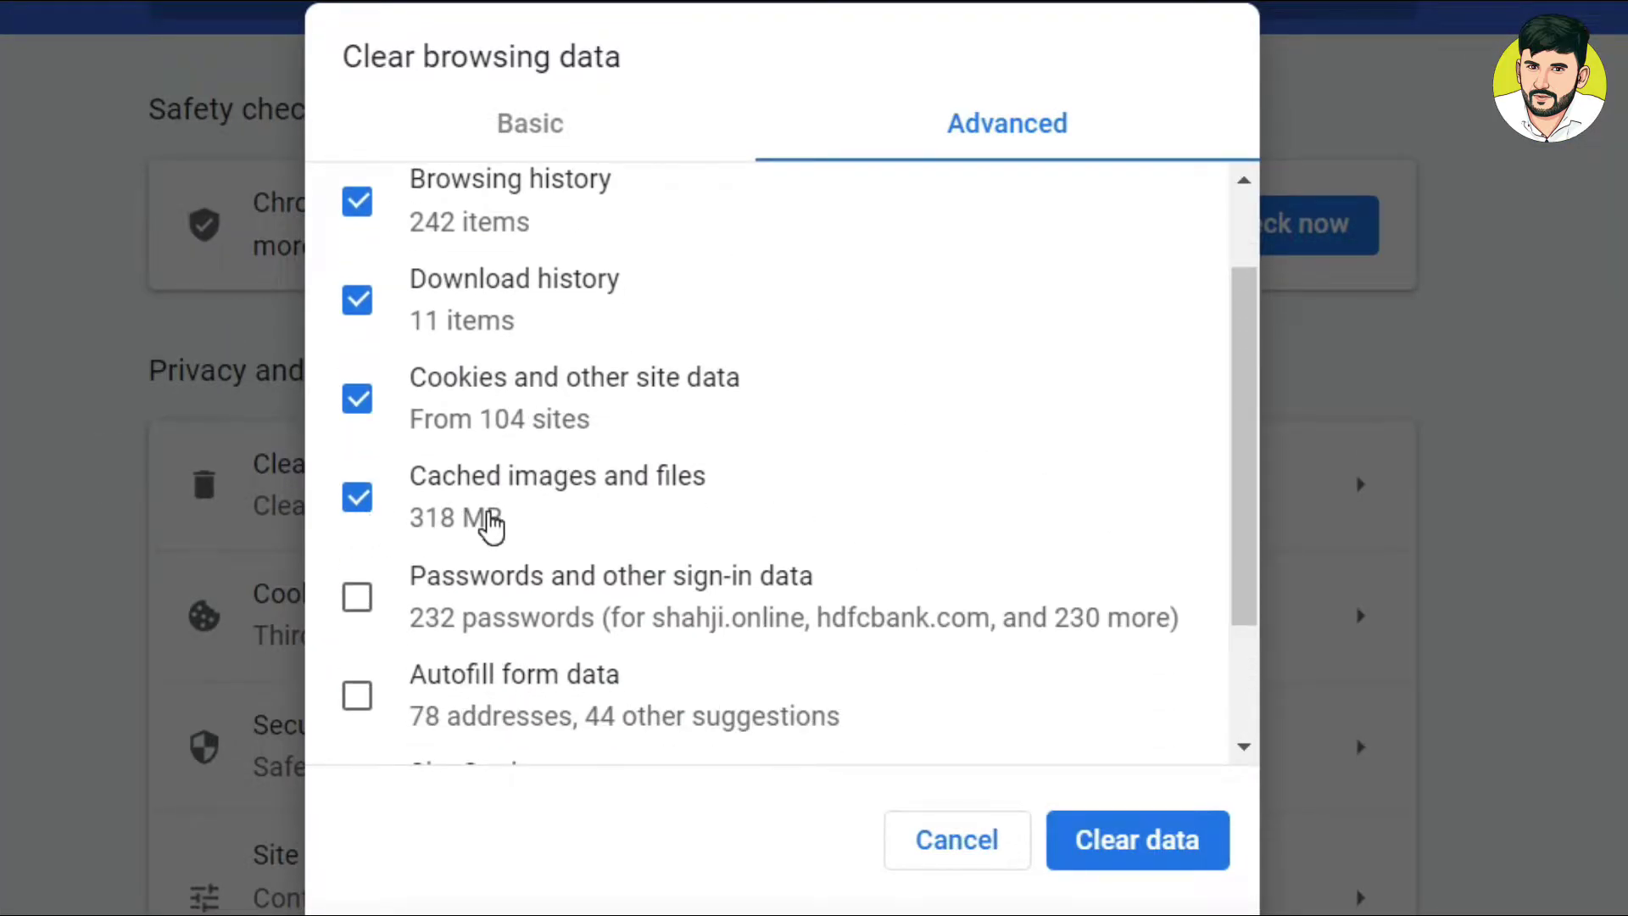
scroll(519, 519, "down", 2)
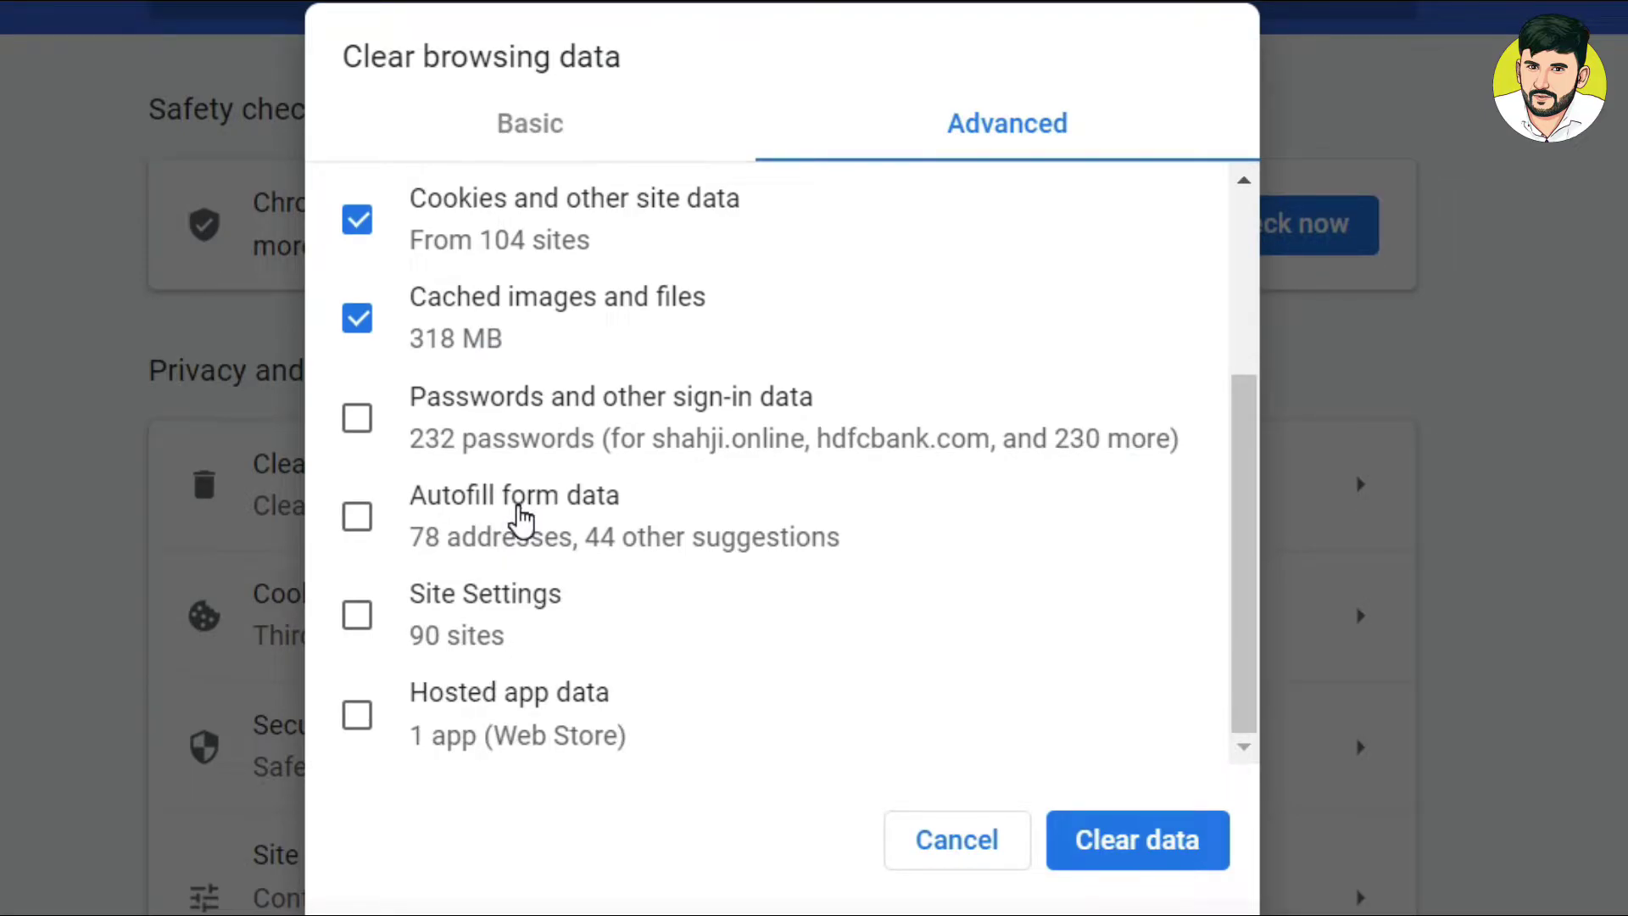
left_click(1108, 844)
scroll(817, 679, "up", 4)
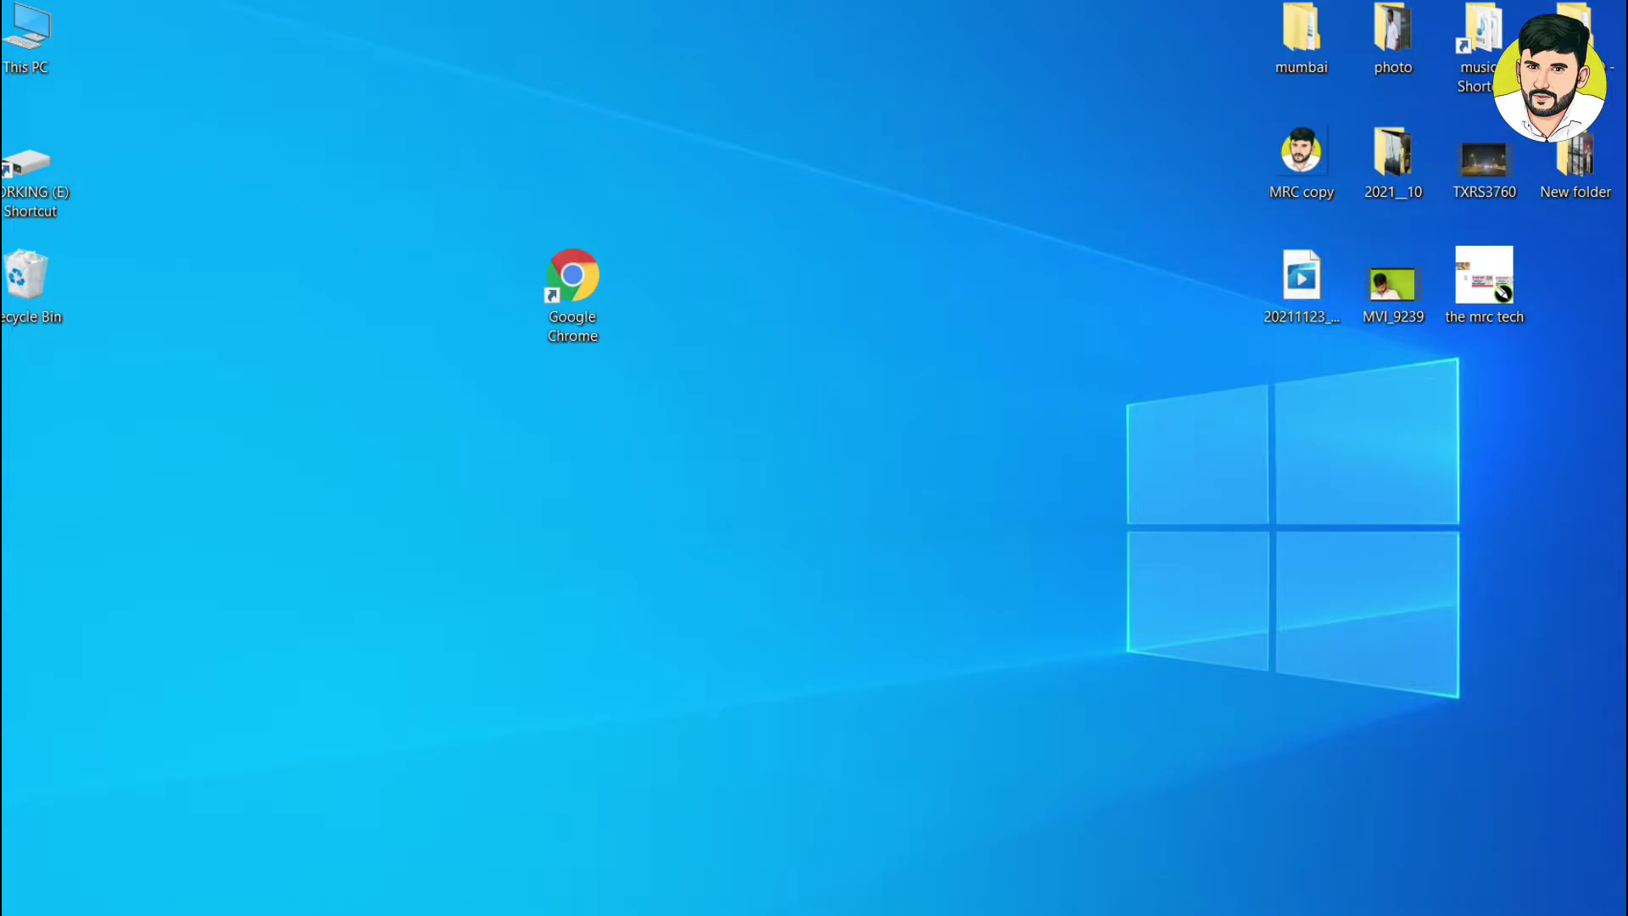
Test launching Google Chrome from its desktop shortcut and refresh the desktop.
double_click(573, 276)
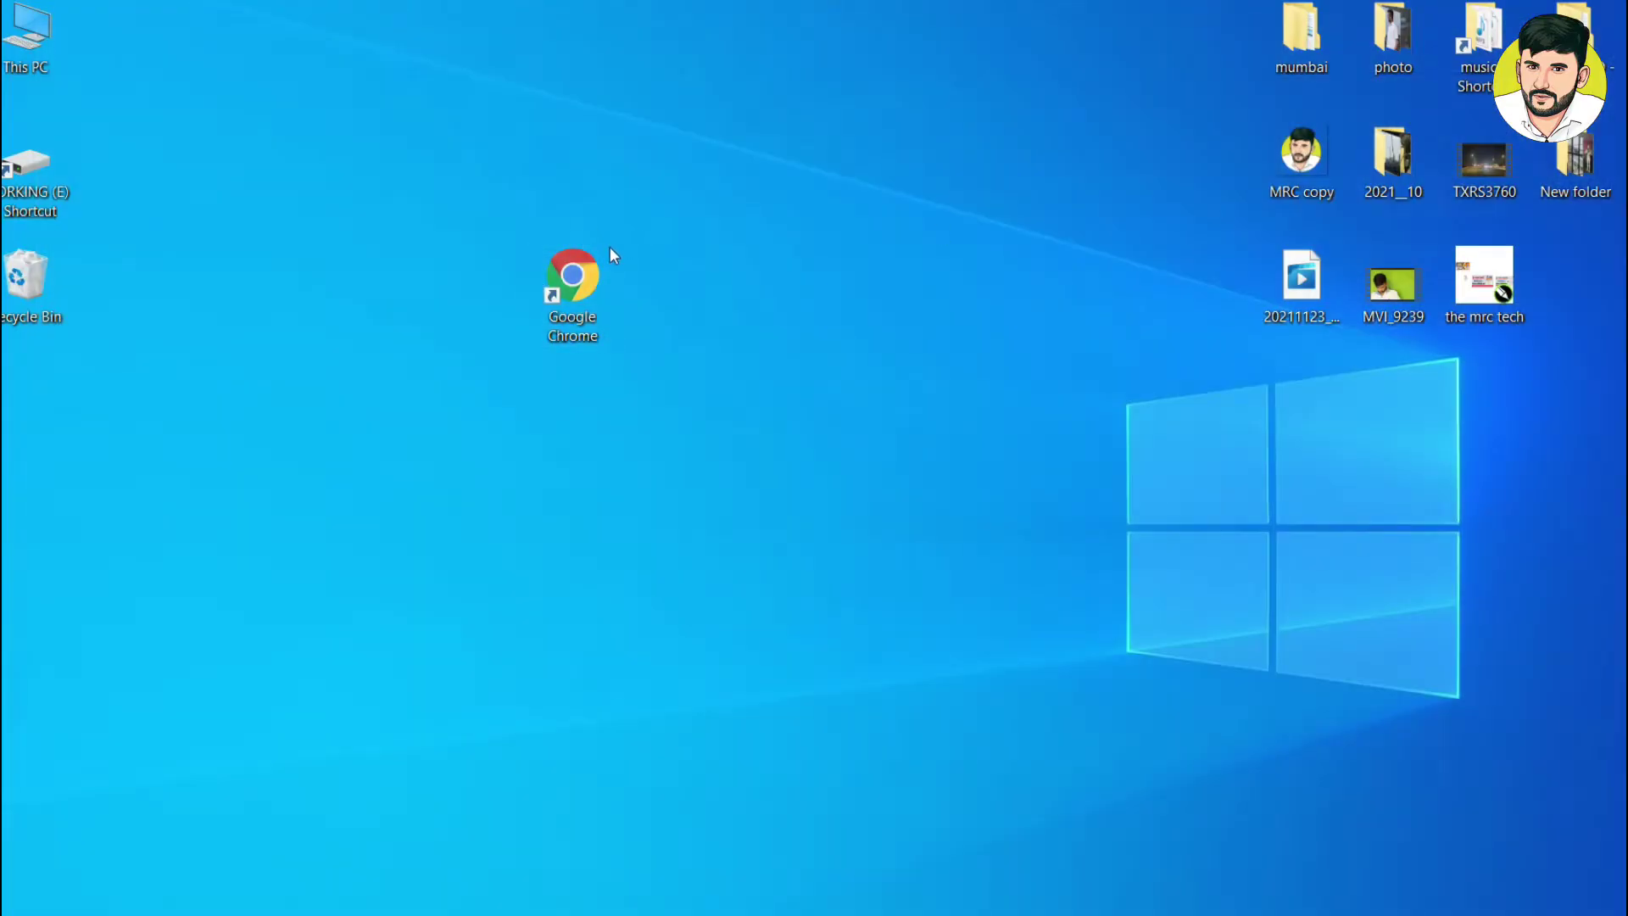
double_click(582, 266)
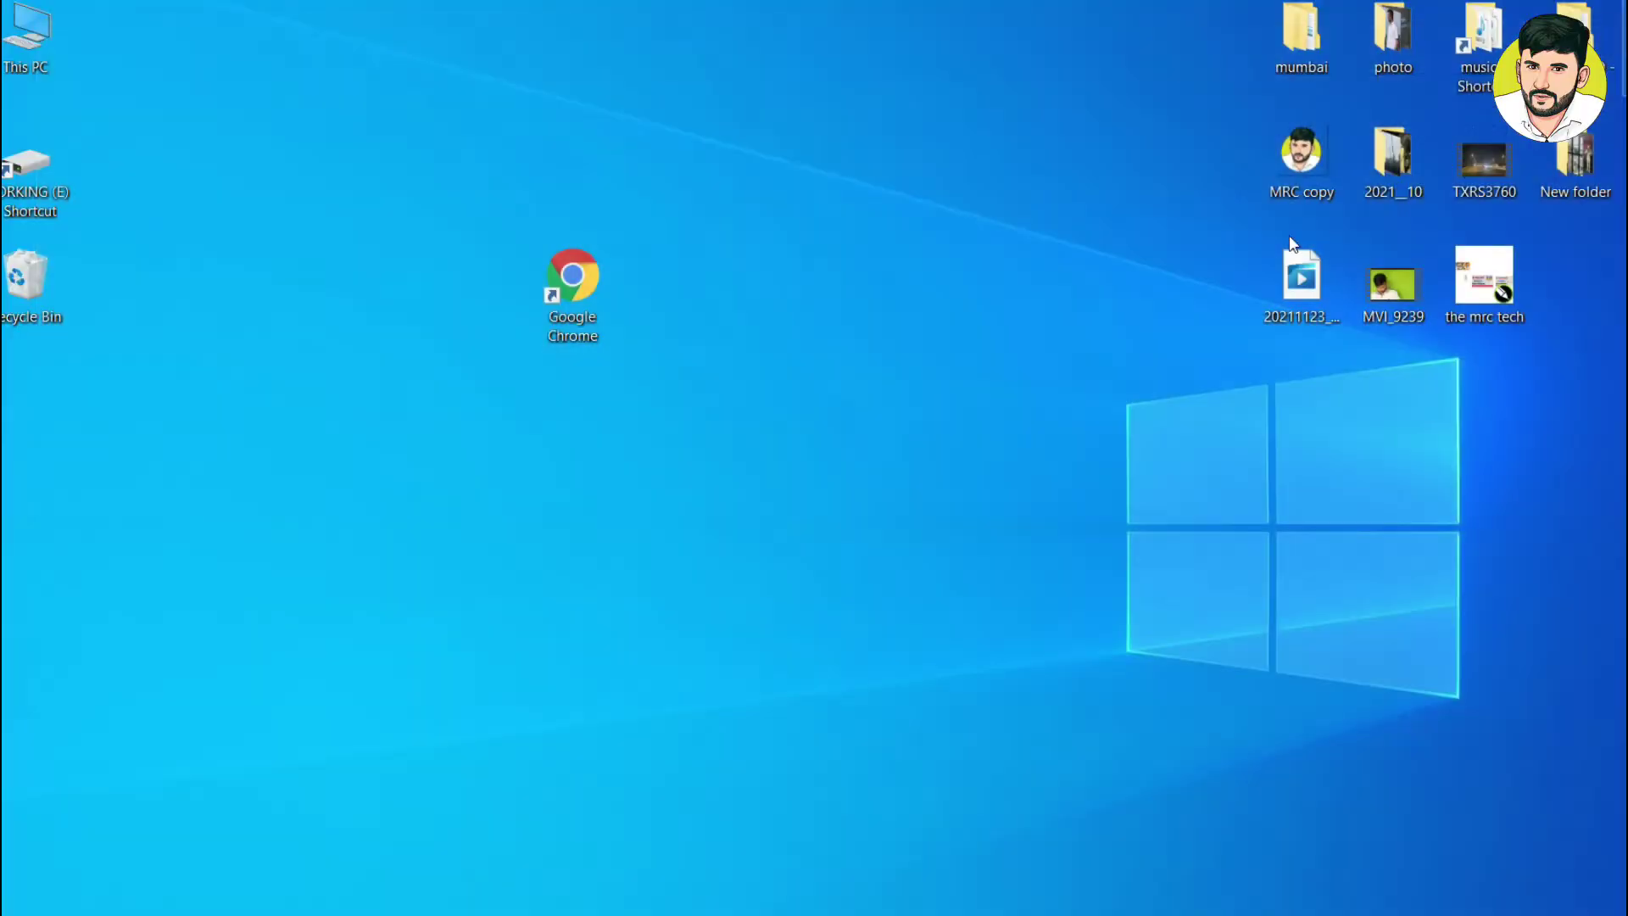
right_click(726, 204)
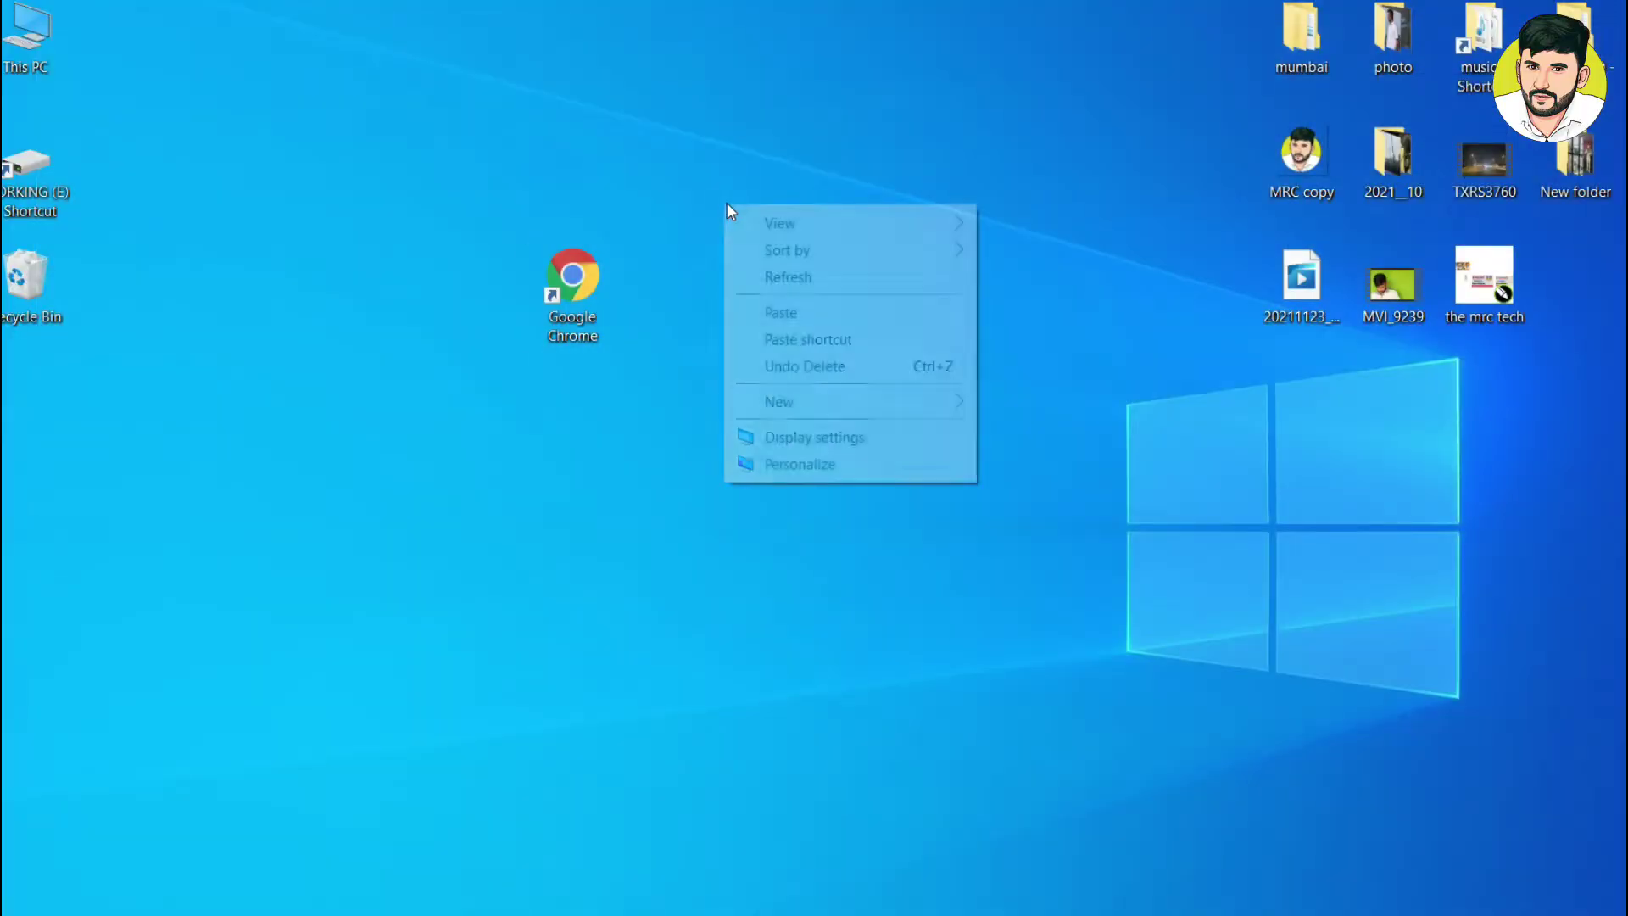
left_click(777, 274)
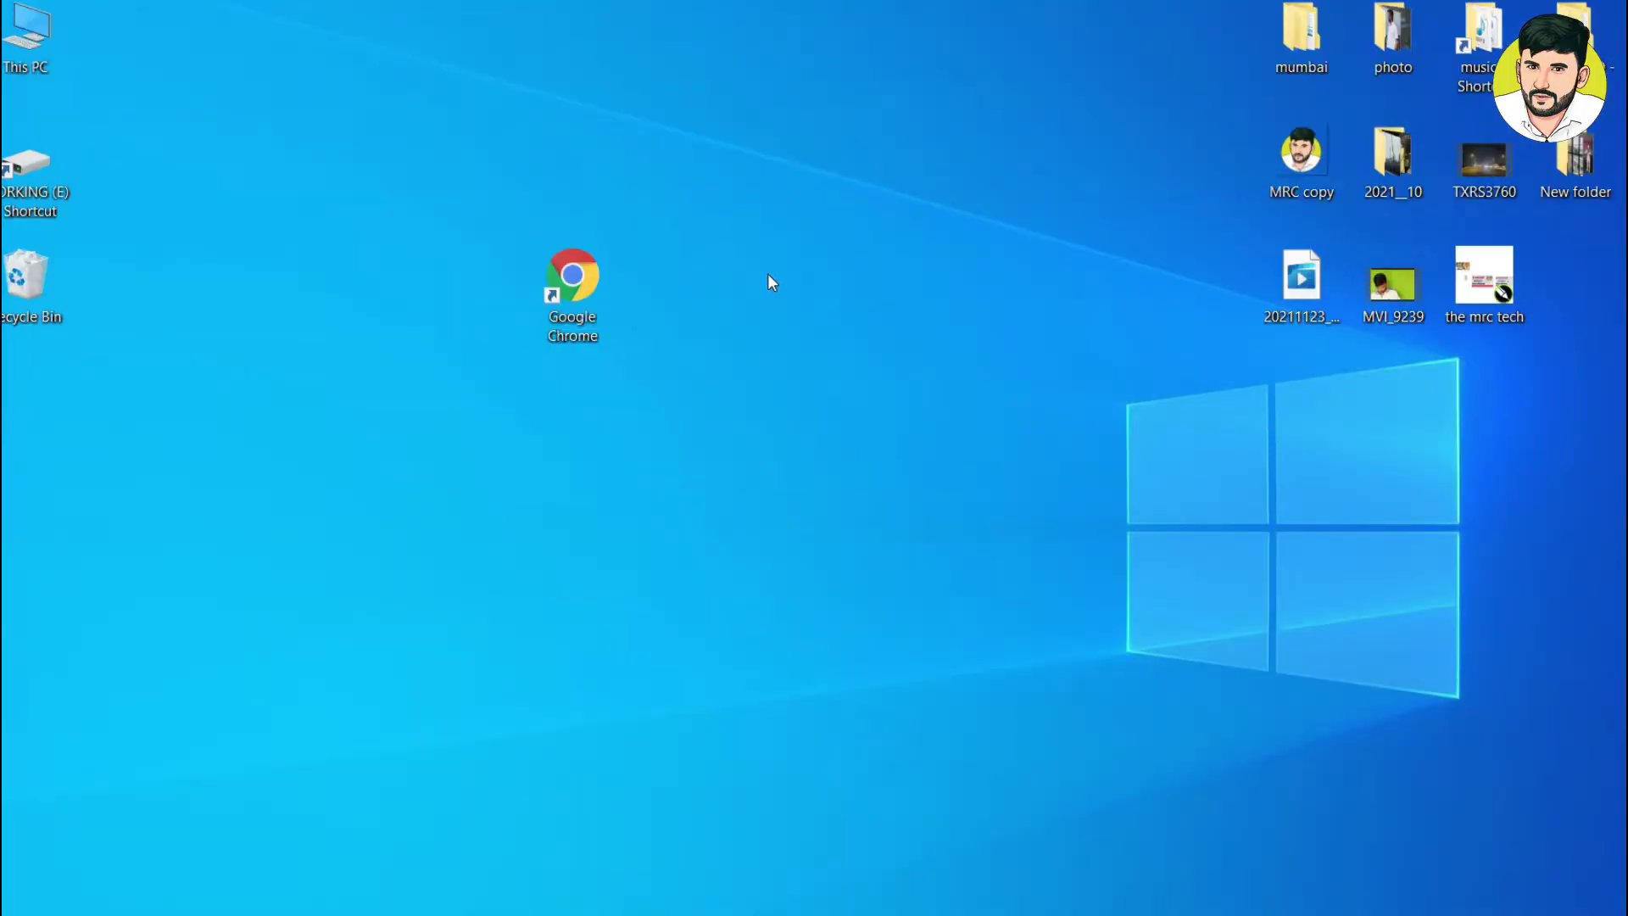
Set the Google Chrome desktop shortcut to run in compatibility mode for Windows 8 and apply the change.
right_click(569, 271)
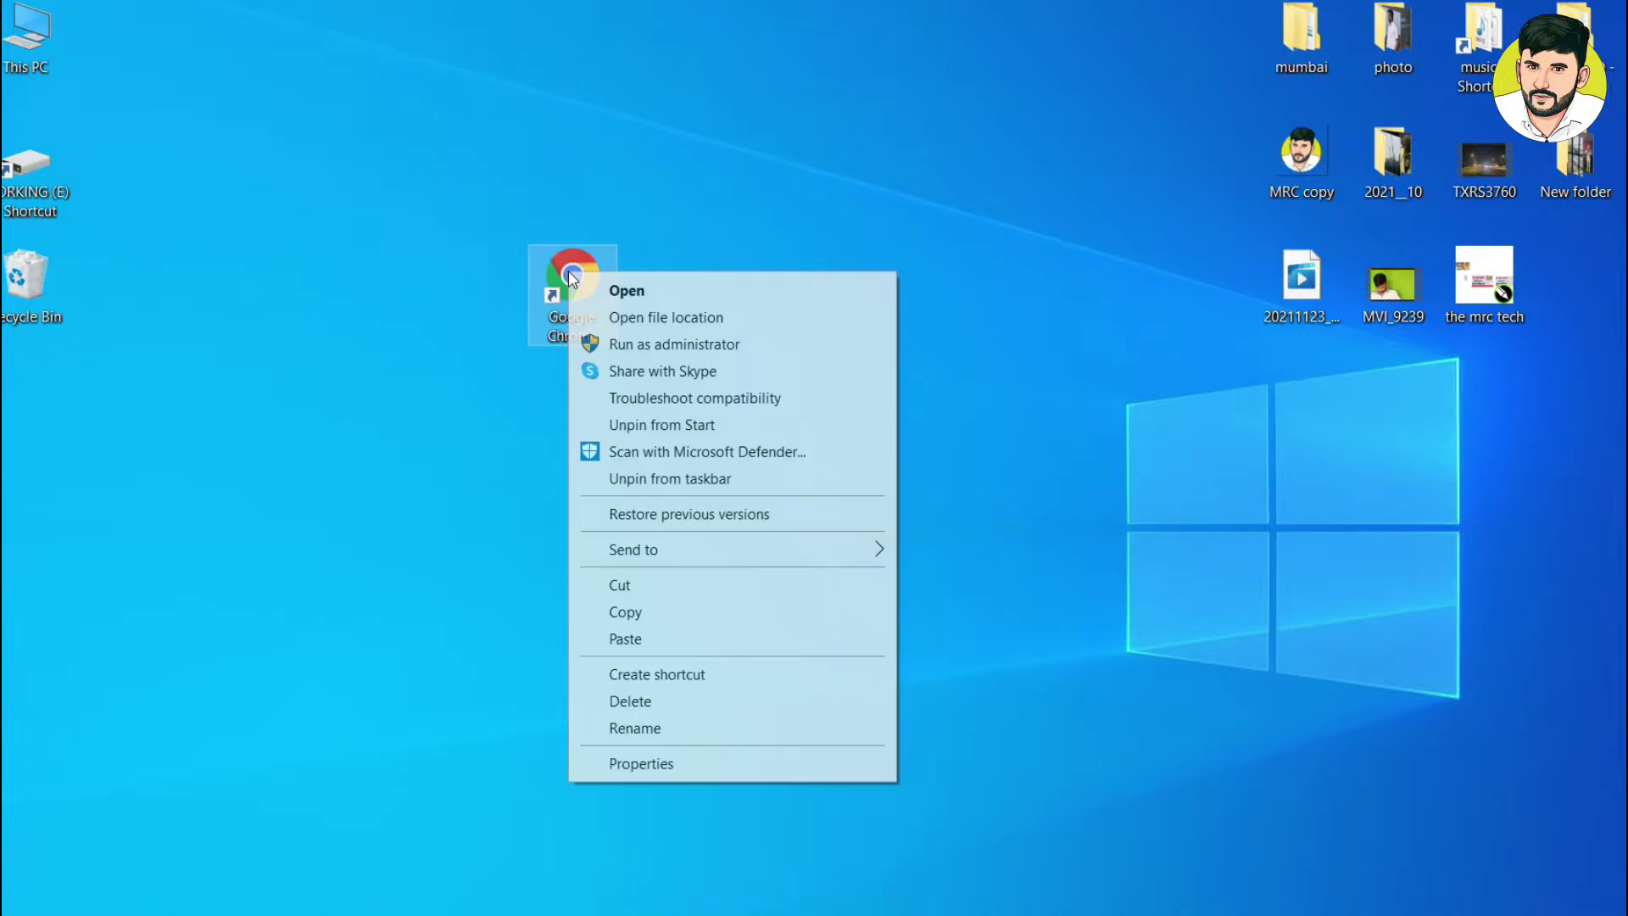
left_click(654, 763)
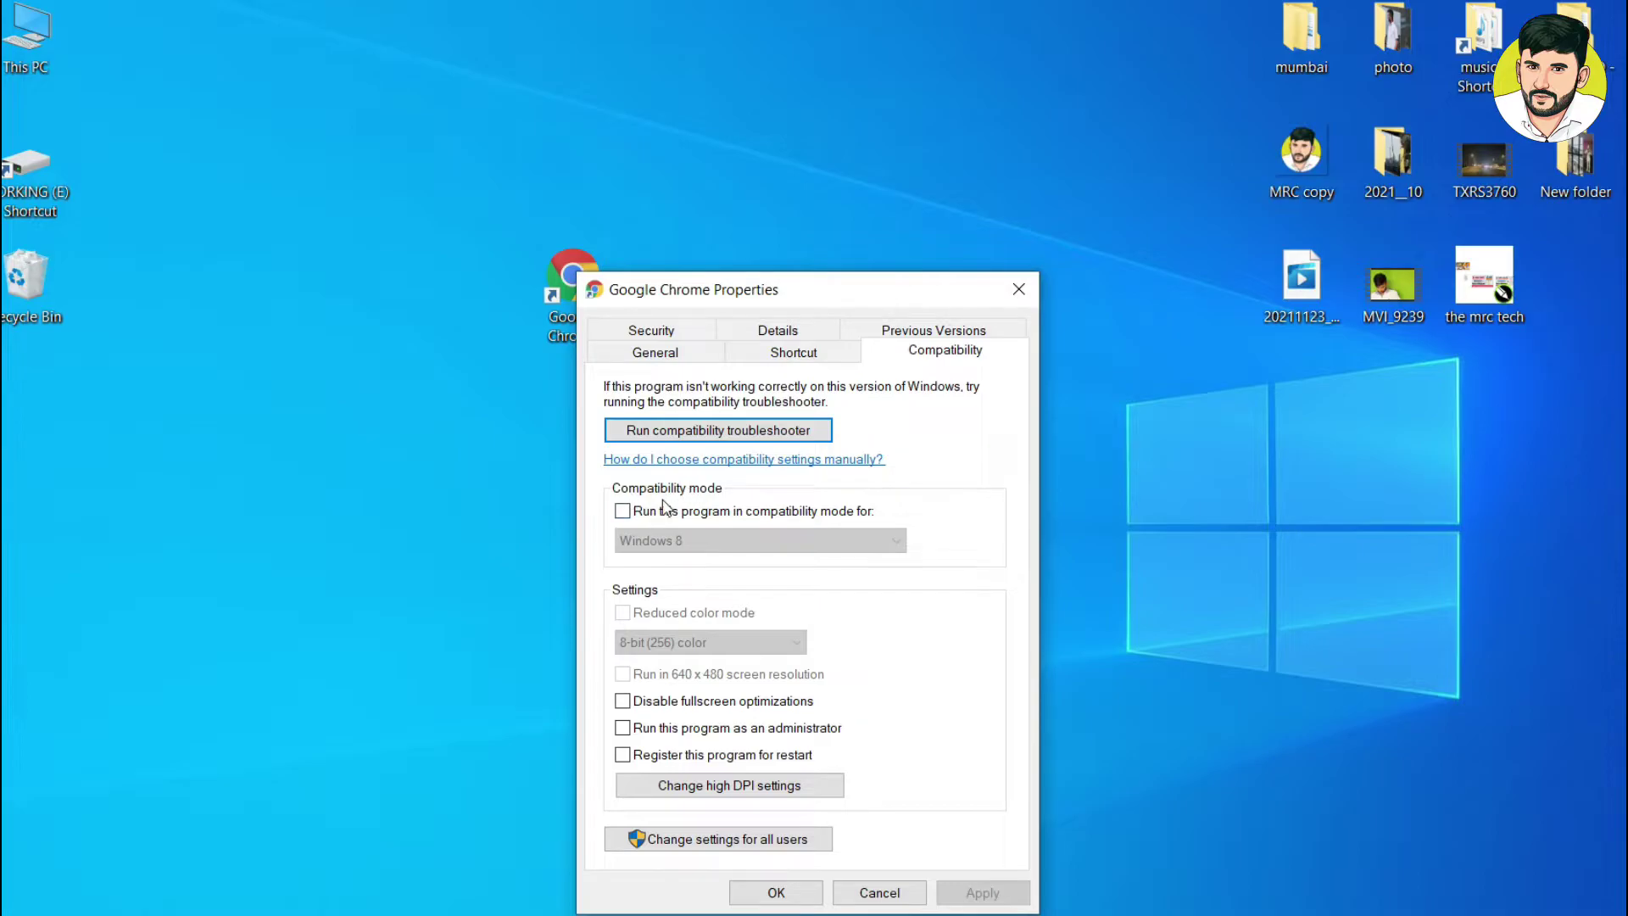
left_click(621, 511)
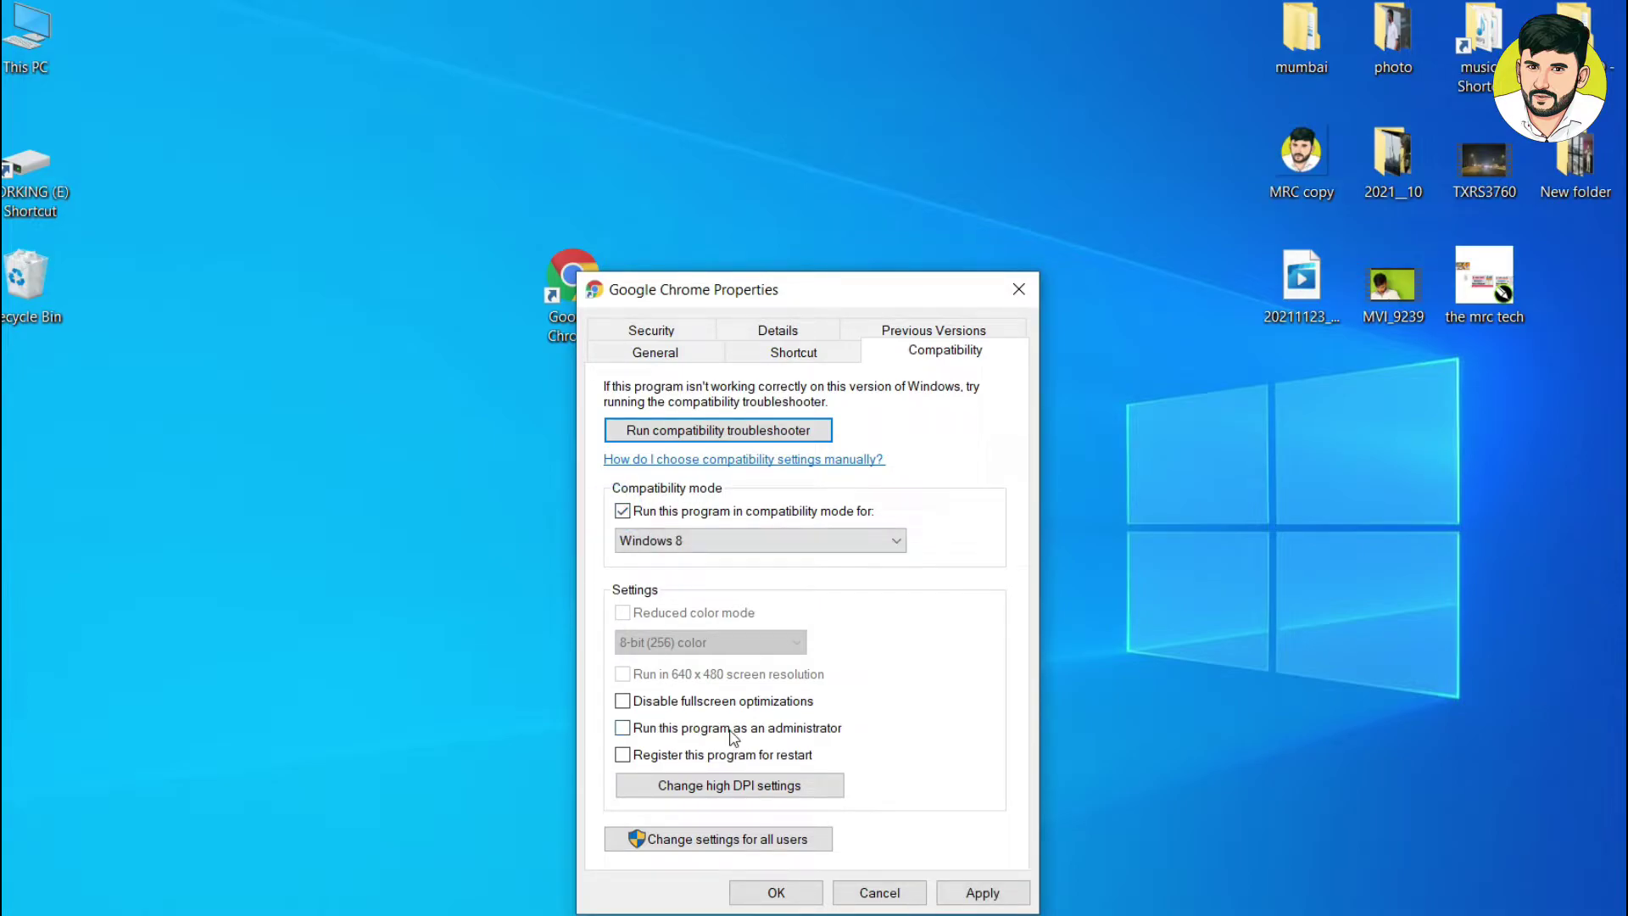
left_click(979, 894)
left_click(775, 893)
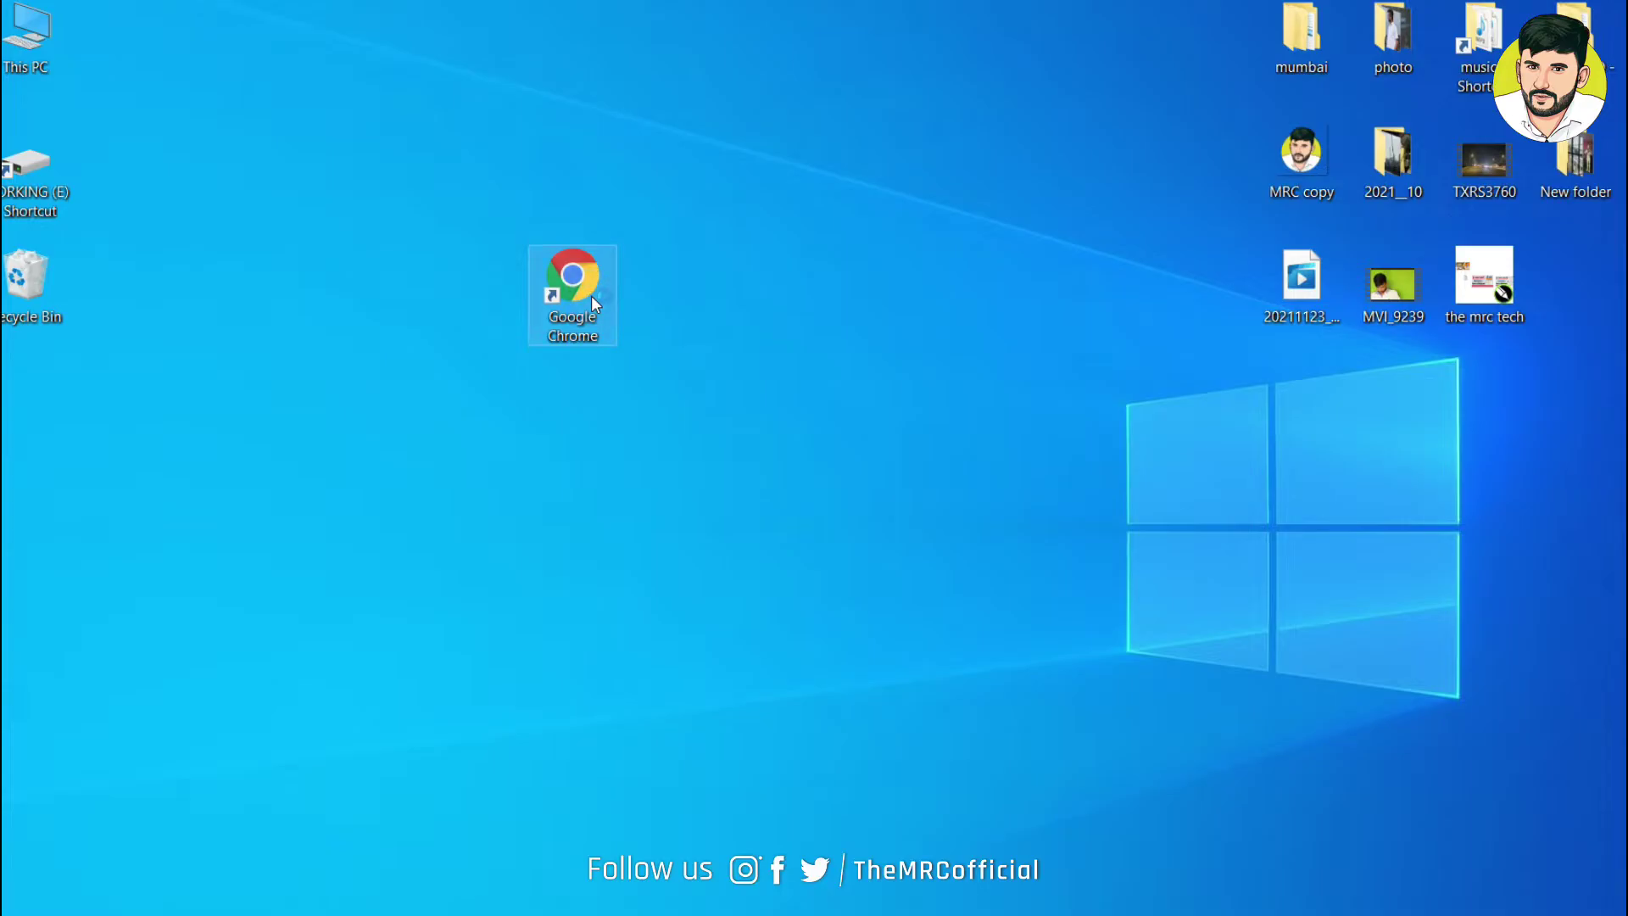
Launch Google Chrome to check the compatibility setting, close it and refresh the desktop.
double_click(592, 297)
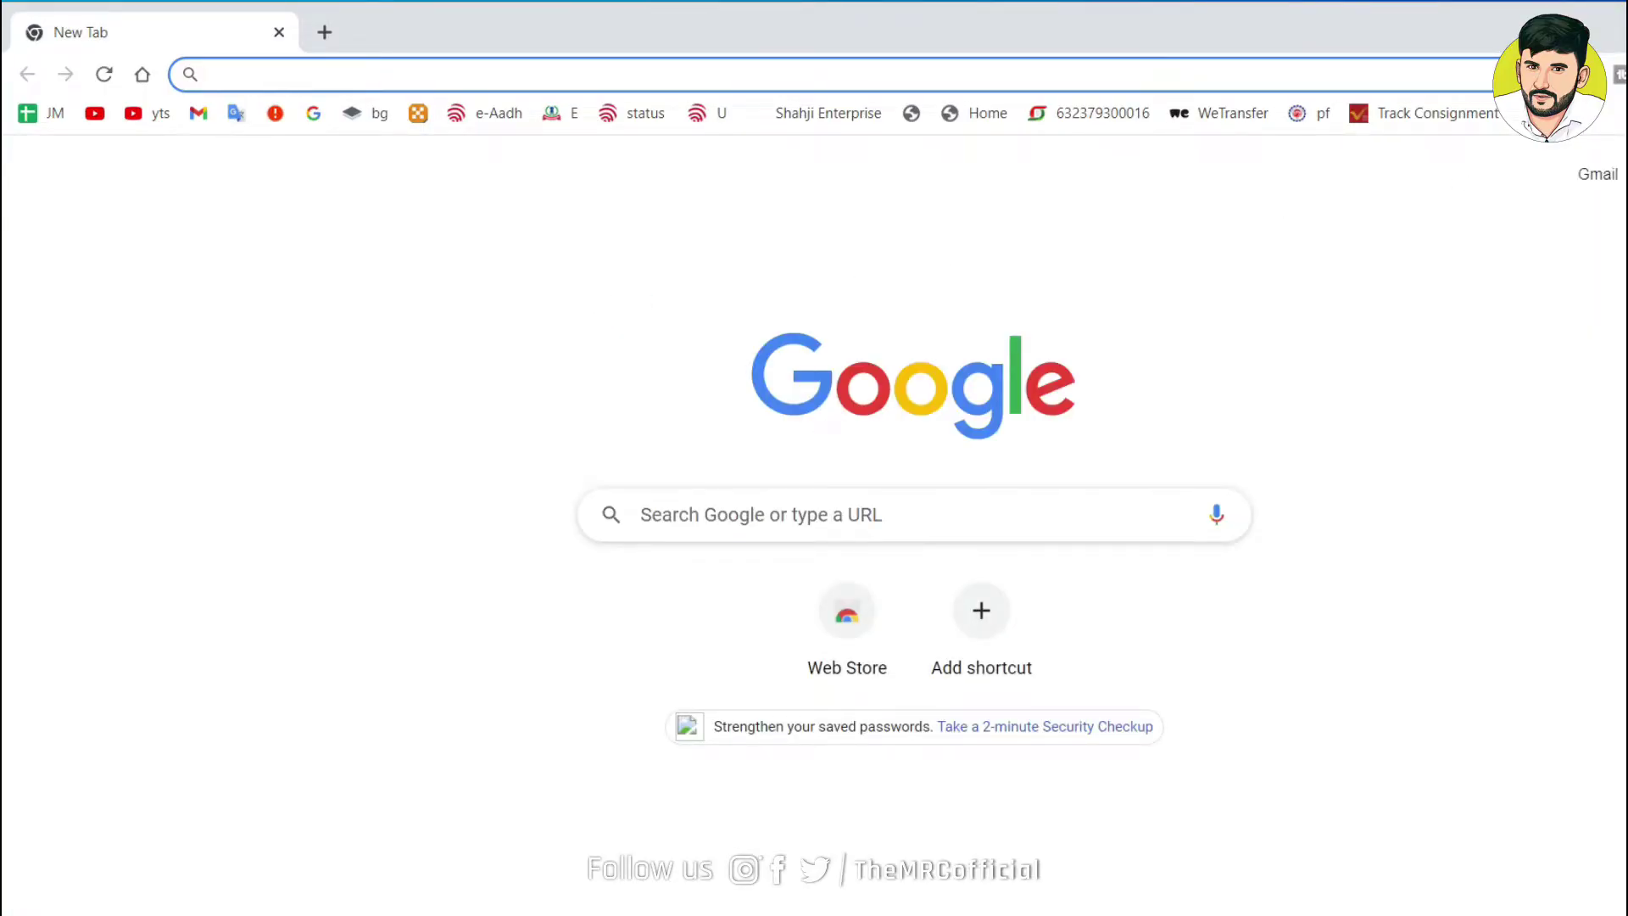
key("alt+F4")
right_click(763, 210)
left_click(820, 283)
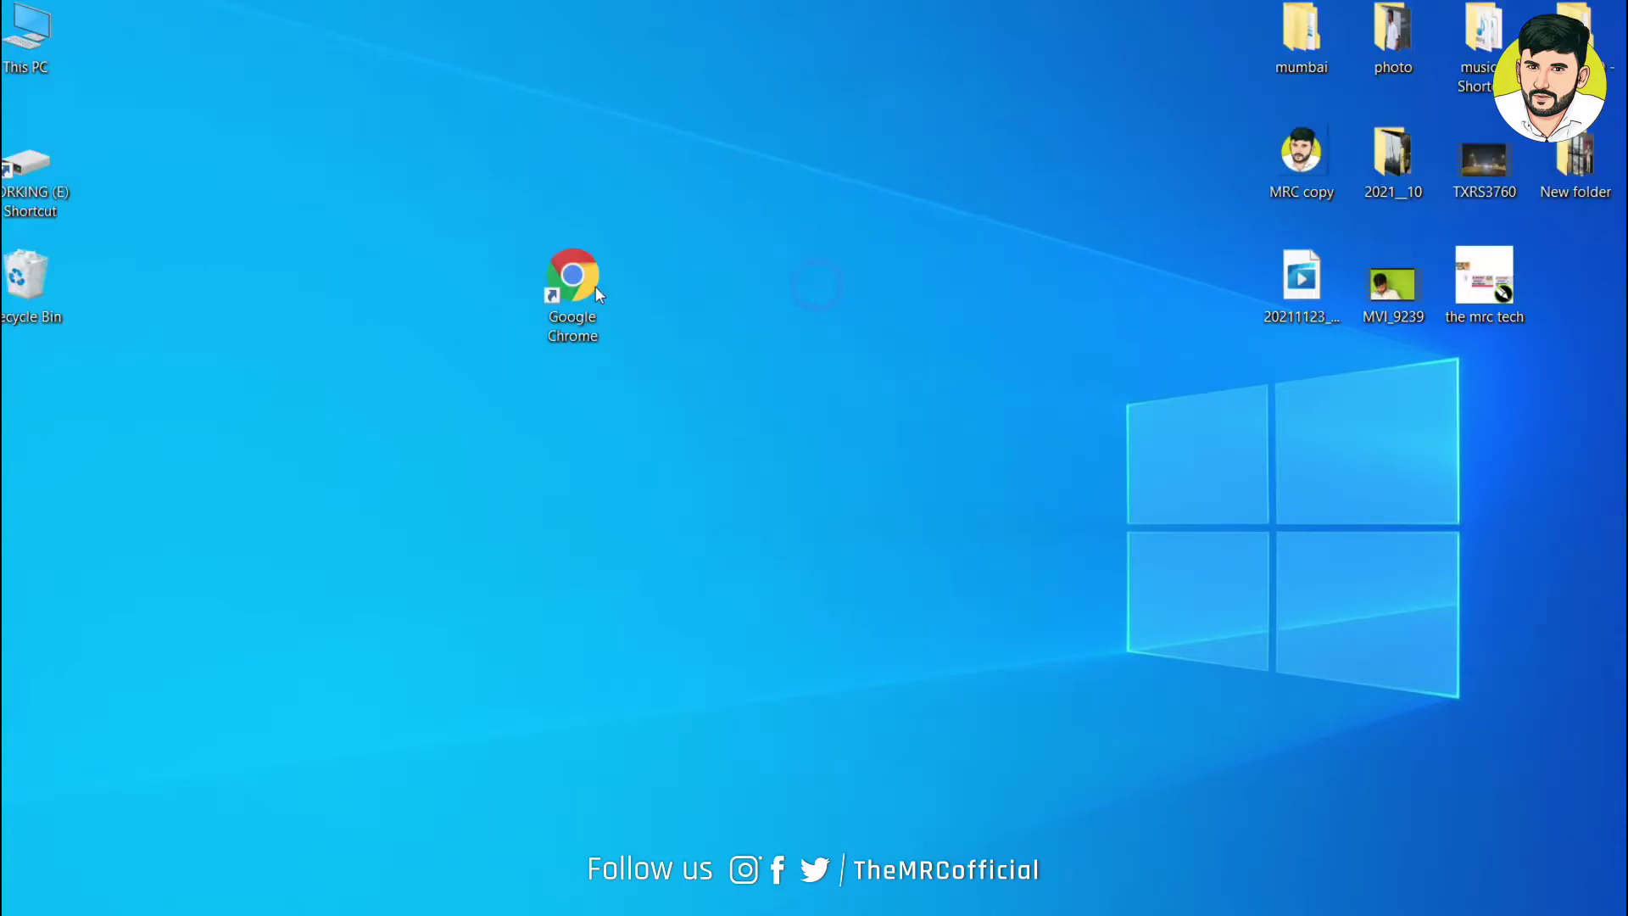
Run Google Chrome as administrator from its desktop shortcut.
right_click(576, 283)
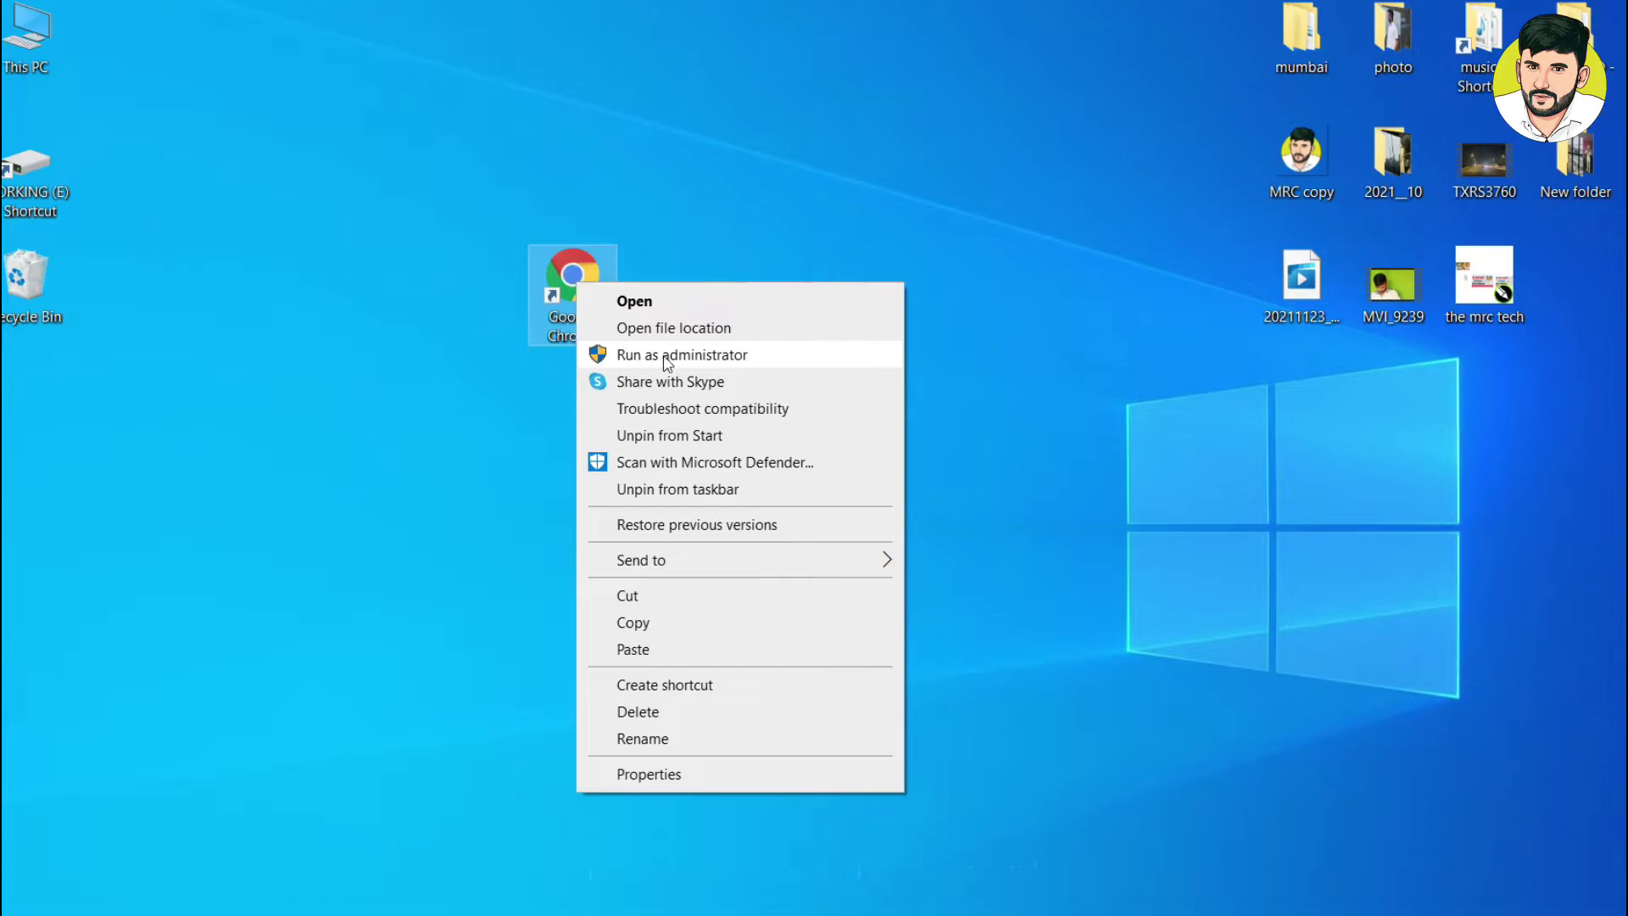
left_click(687, 357)
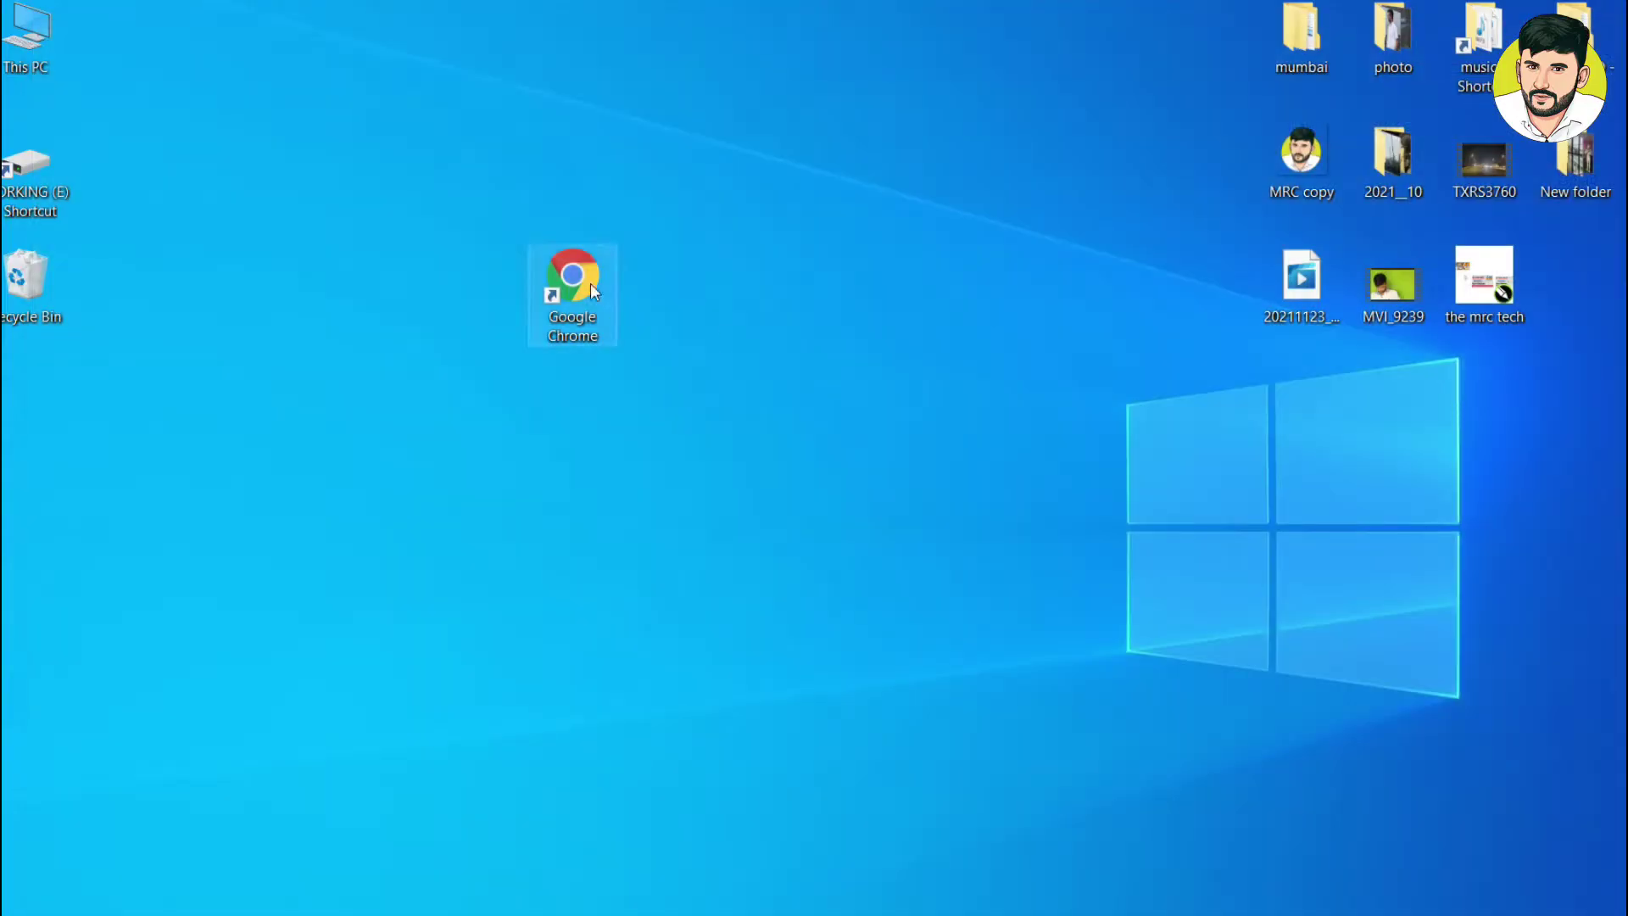
double_click(590, 283)
Open the Google Chrome shortcut's file location from its properties and enter the 96.0.4664.45 folder.
right_click(590, 283)
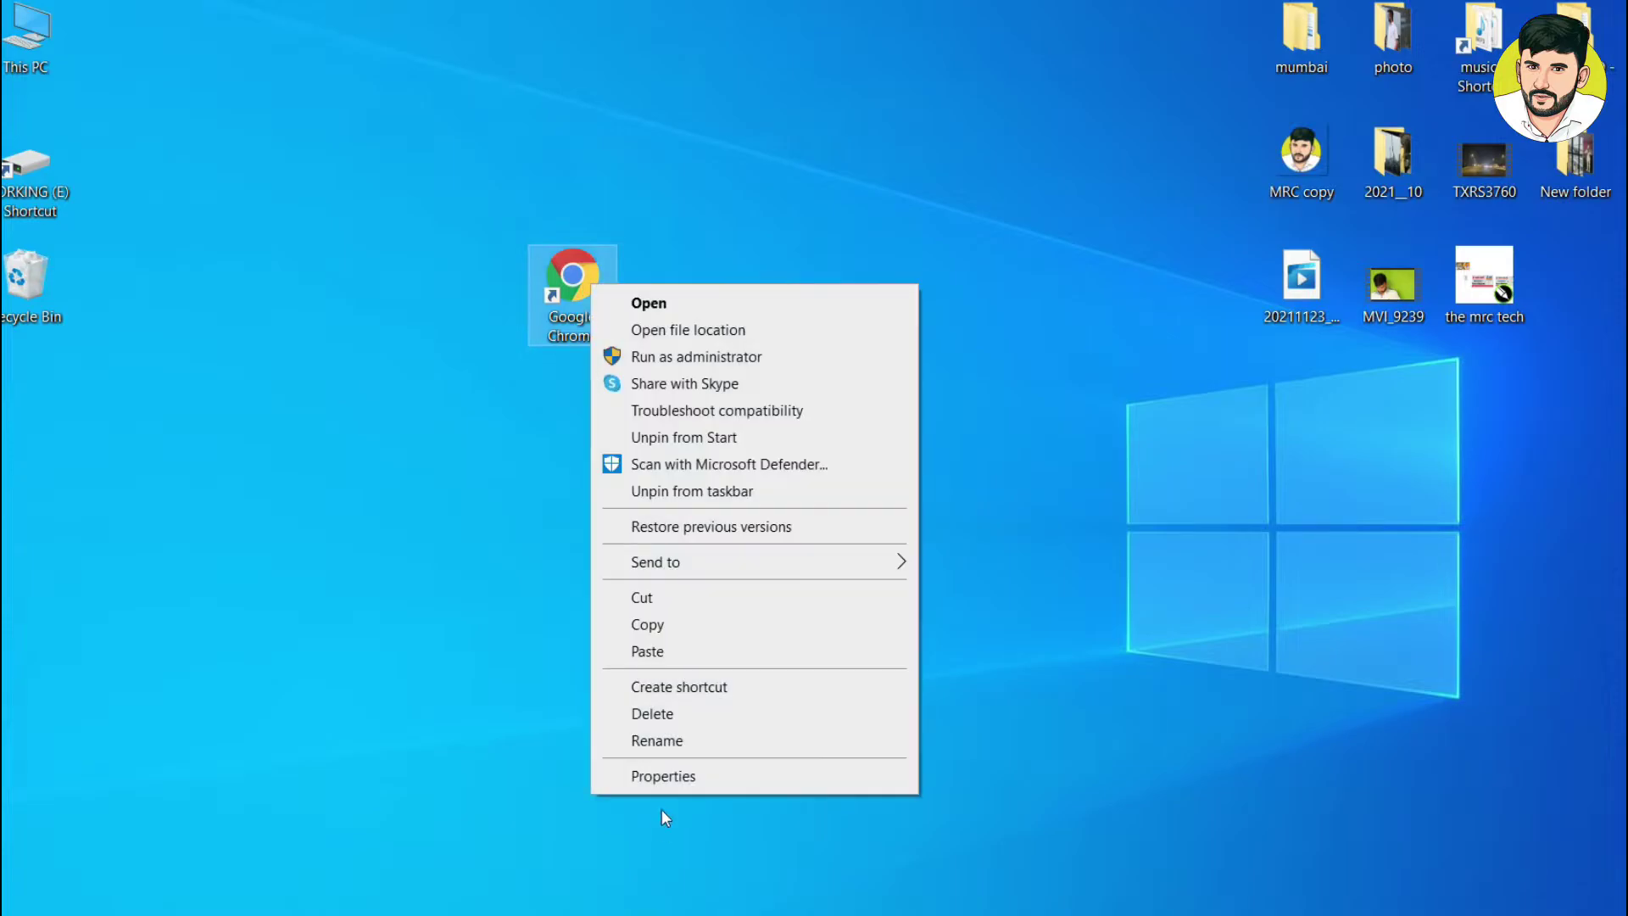
left_click(670, 776)
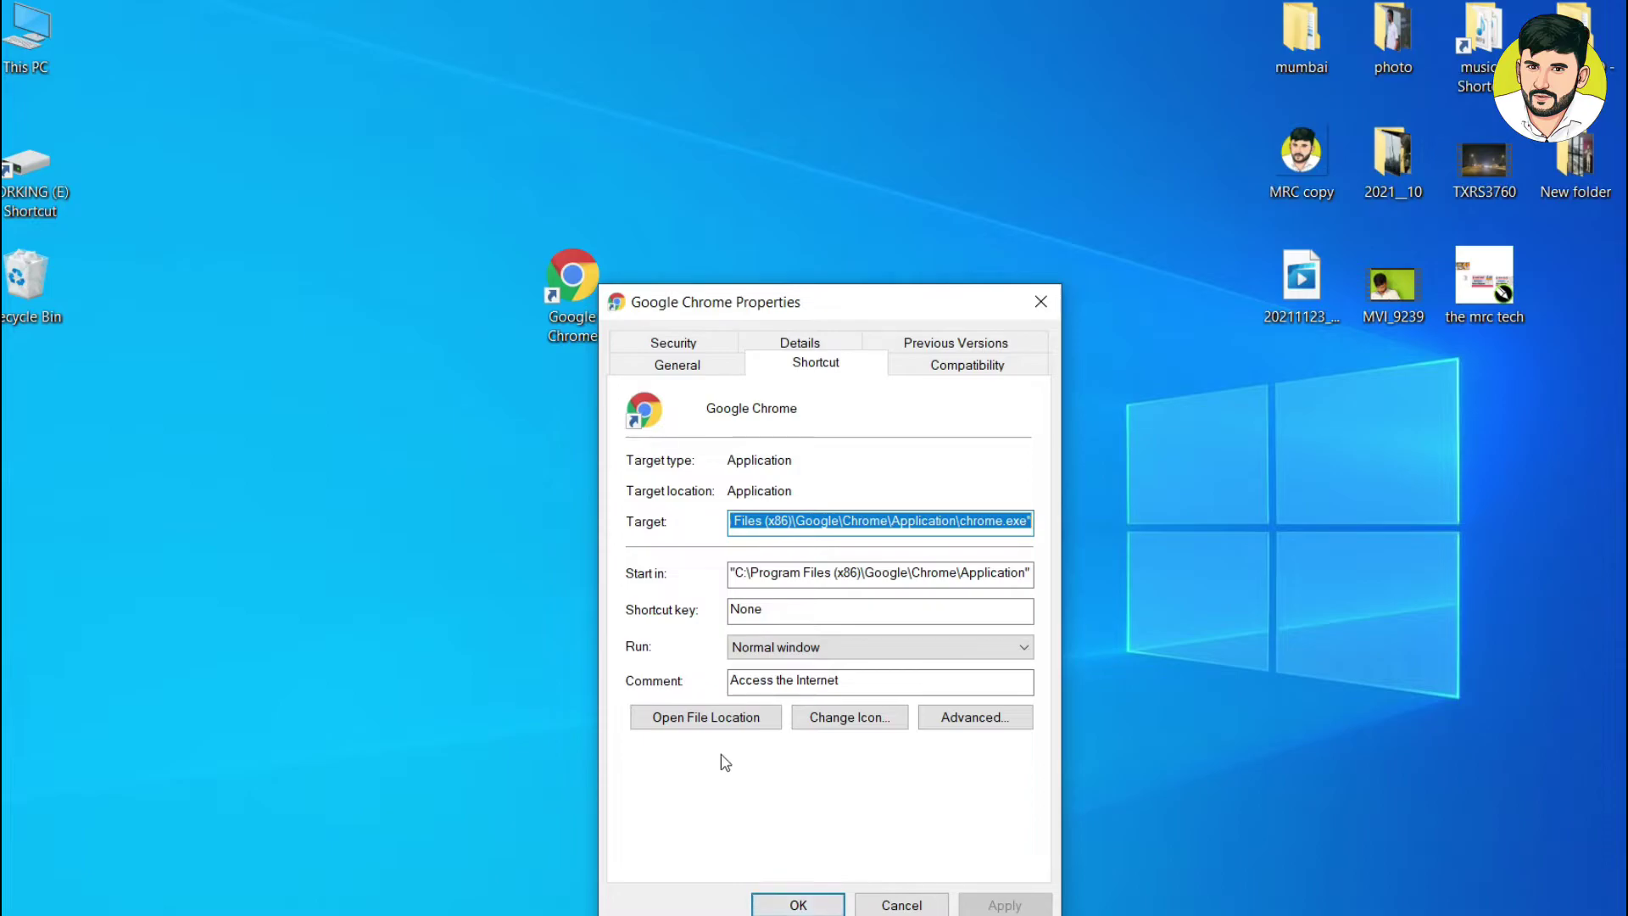
left_click(702, 719)
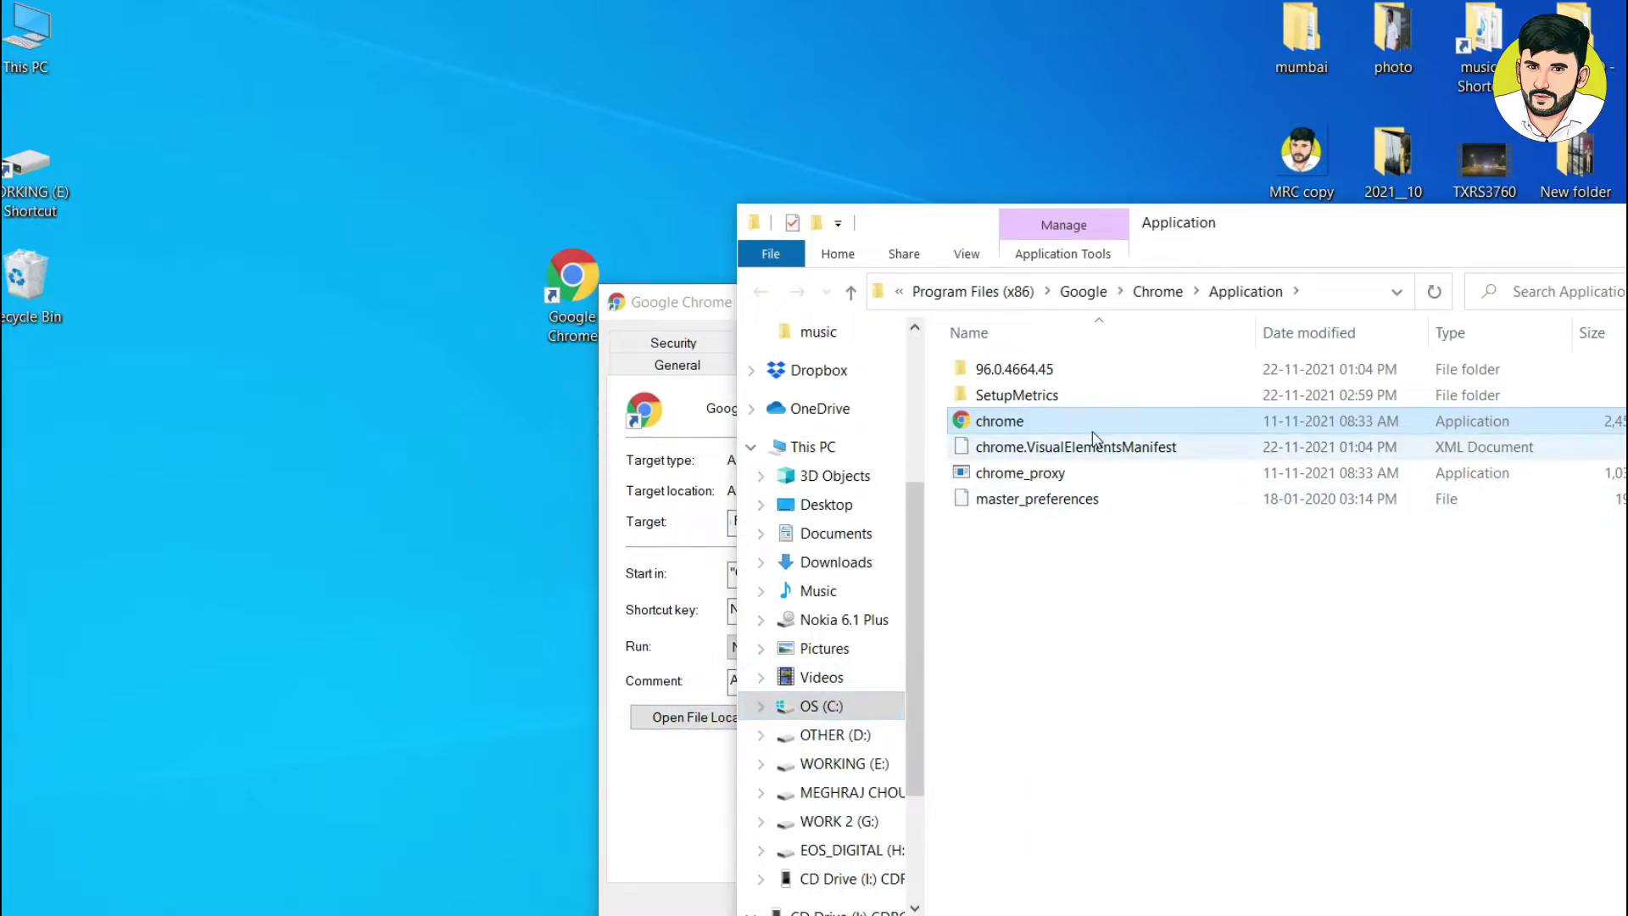
double_click(1026, 369)
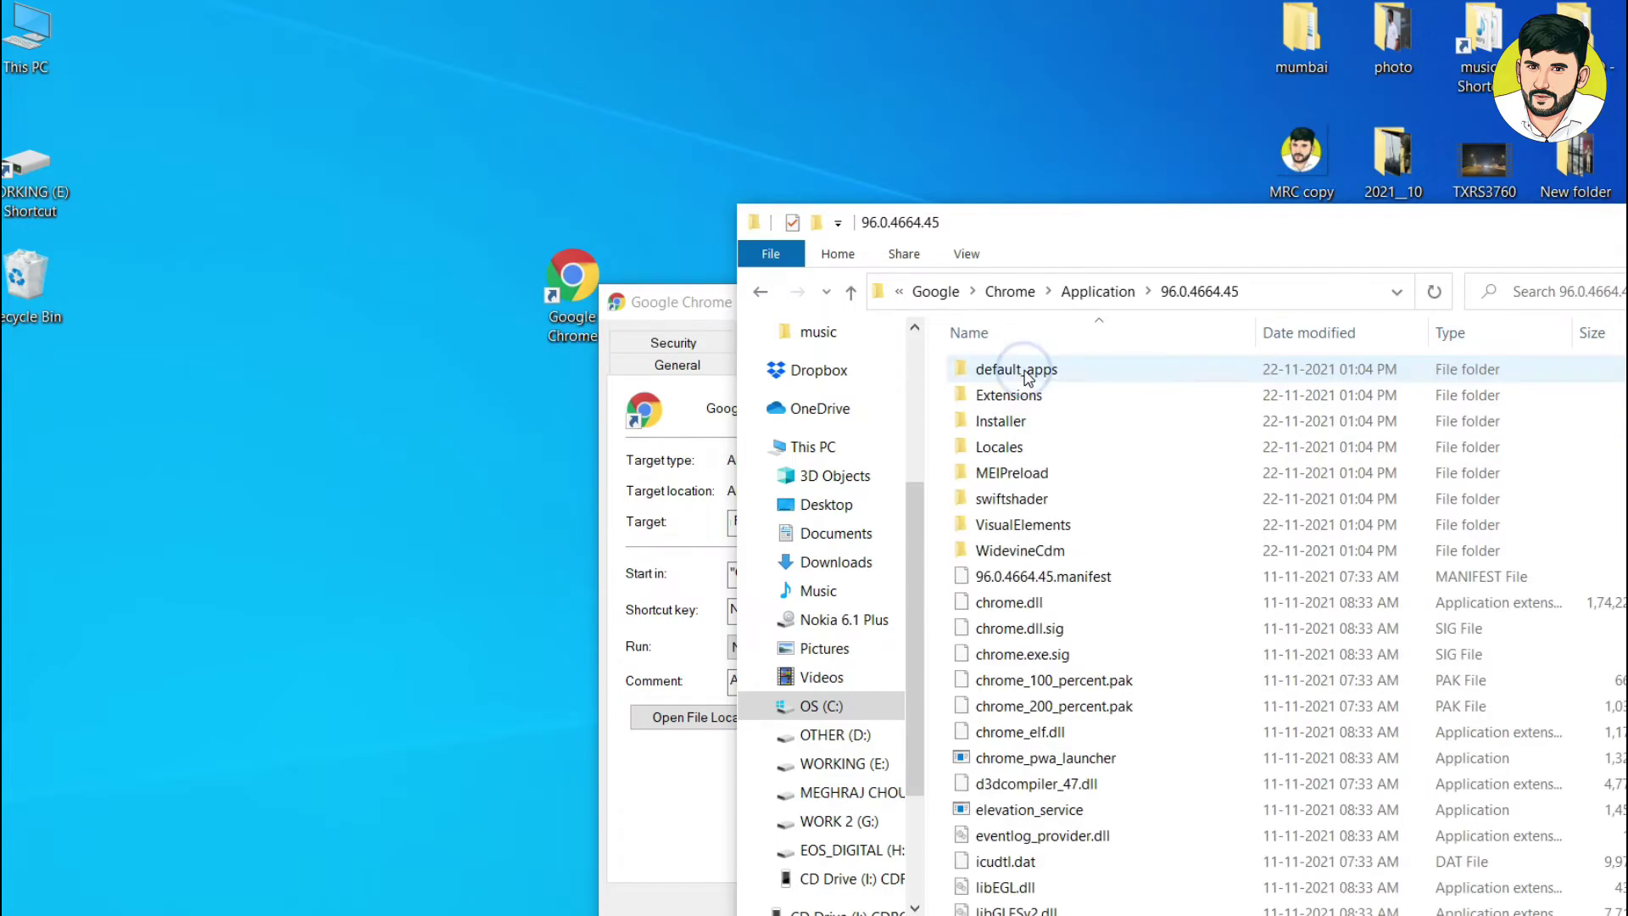
Try to delete chrome.dll with administrator permission, cancel the deletion, and close the folder and the shortcut properties.
left_click(1036, 604)
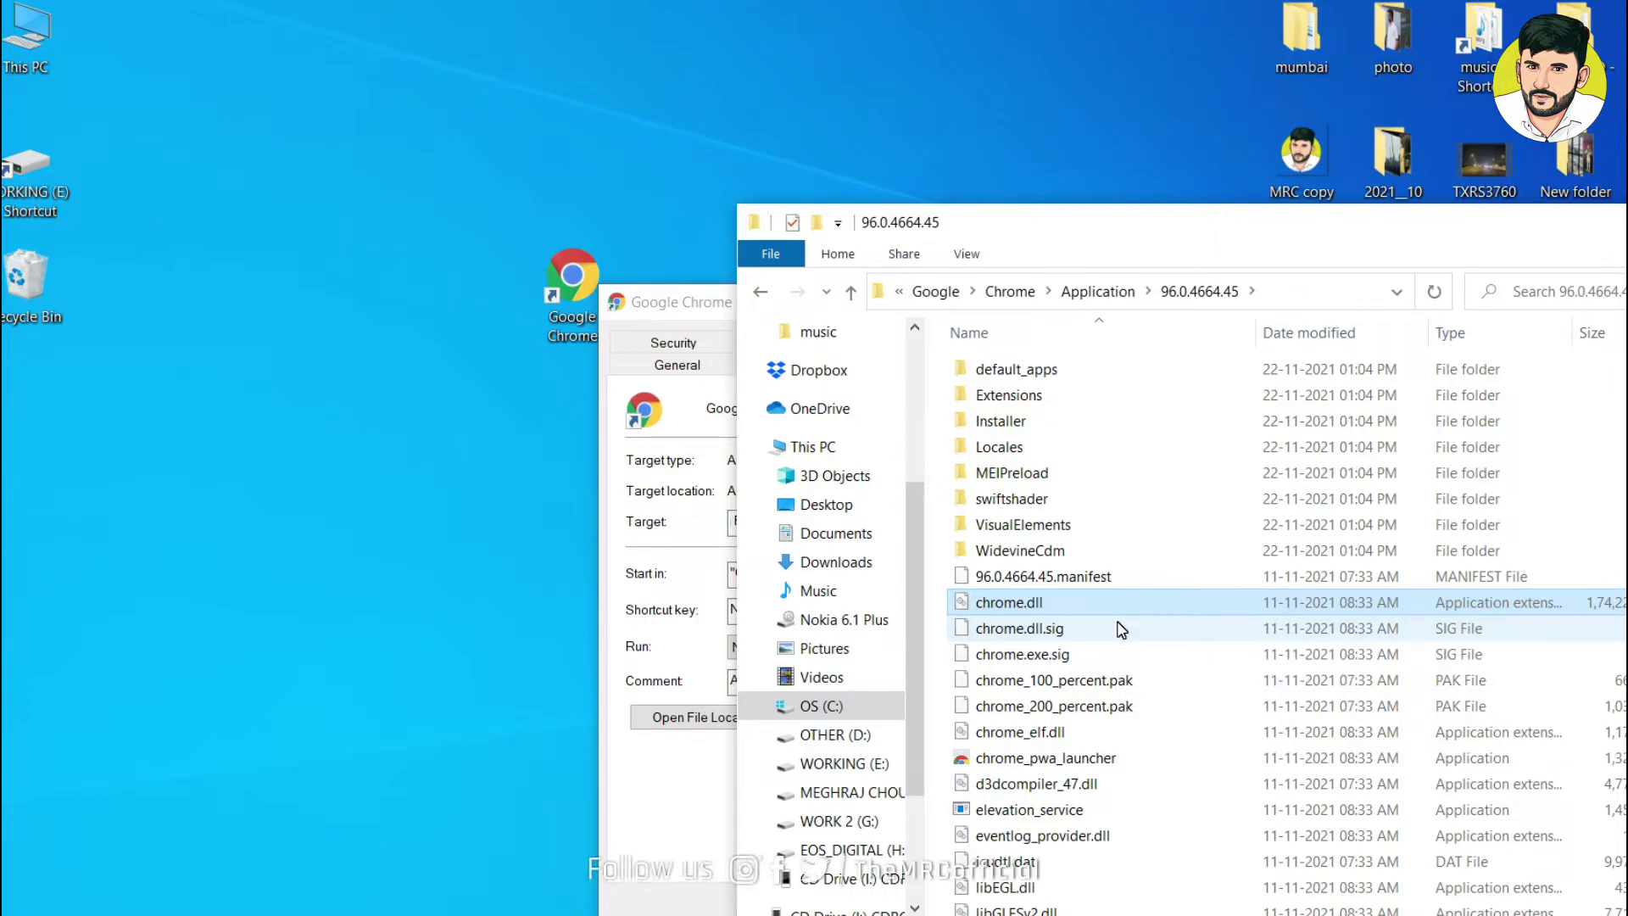
key("Delete")
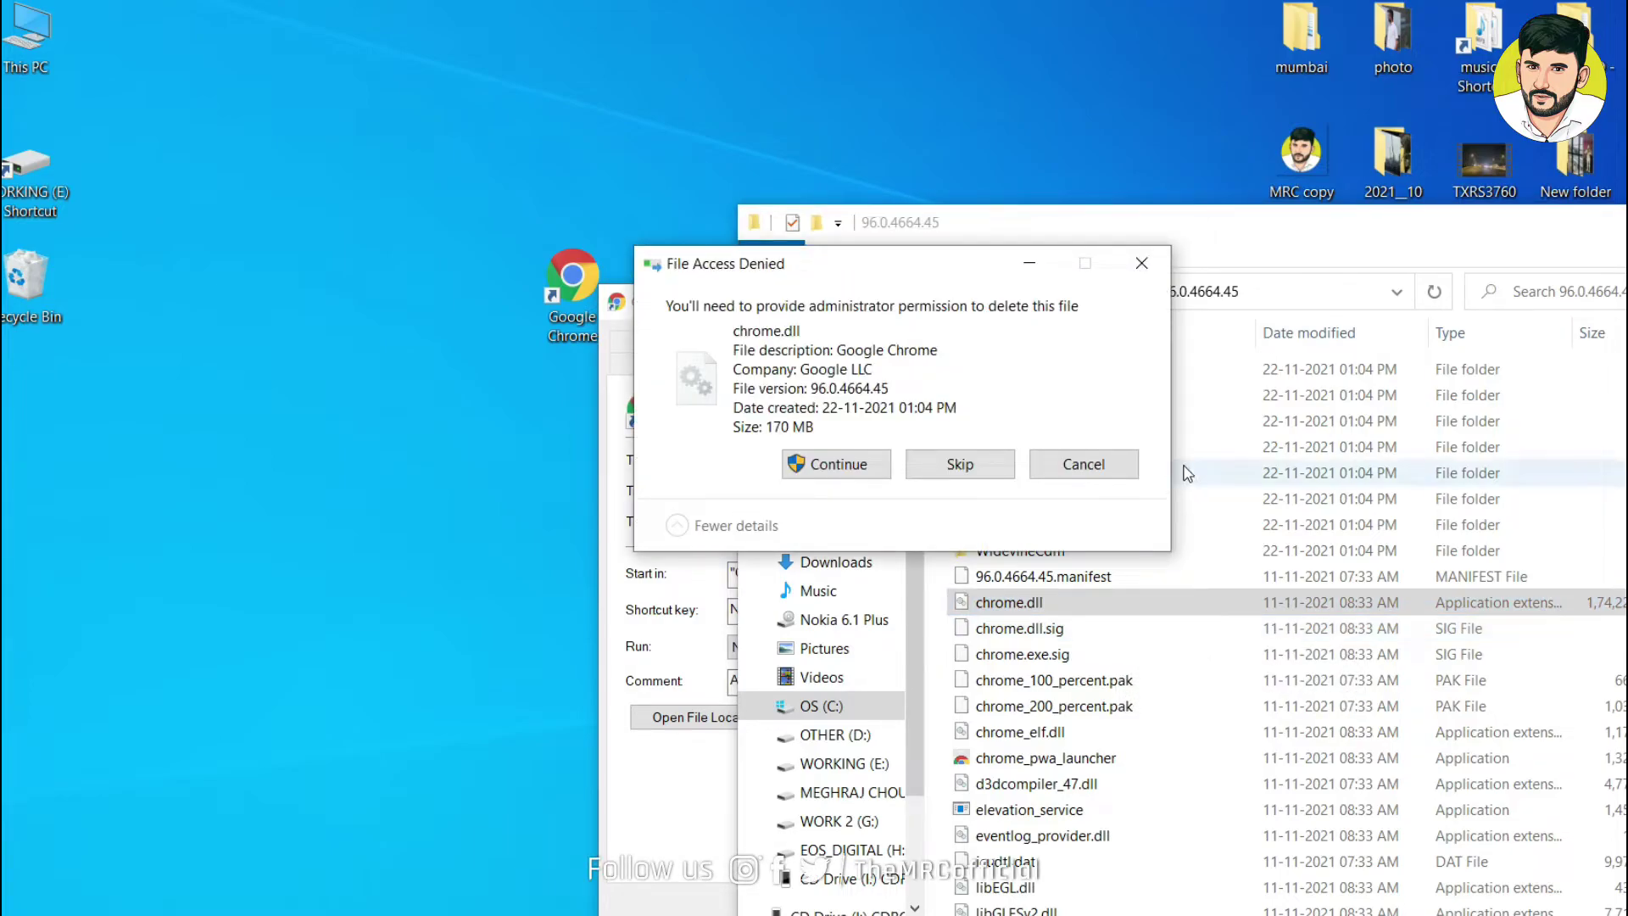
left_click(861, 463)
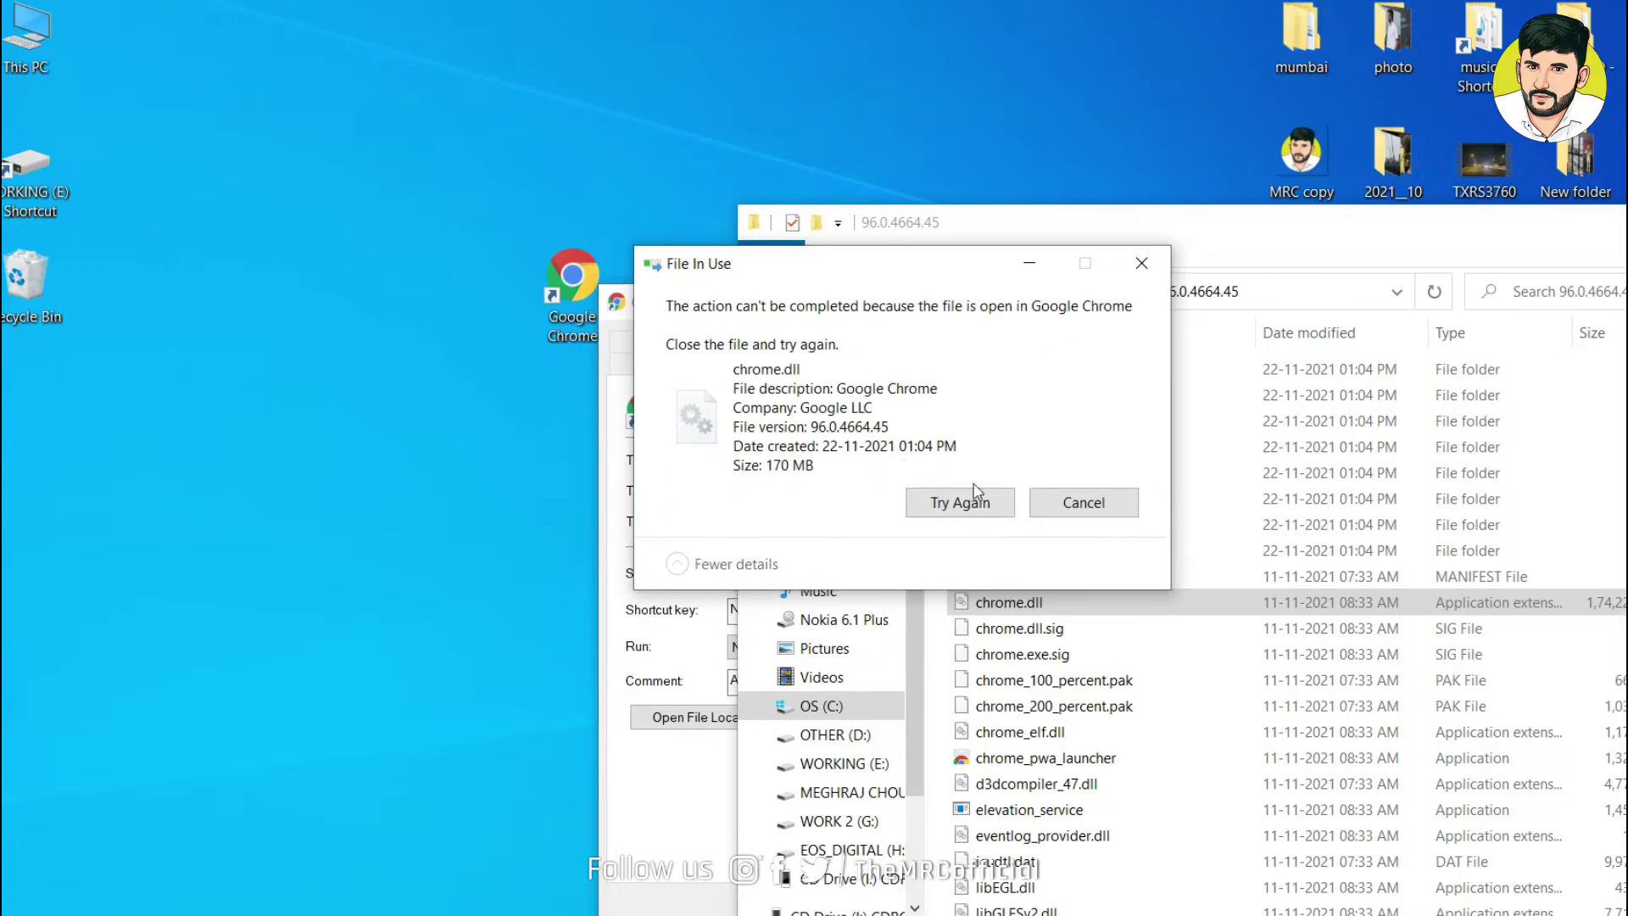
left_click(990, 507)
left_click(1086, 505)
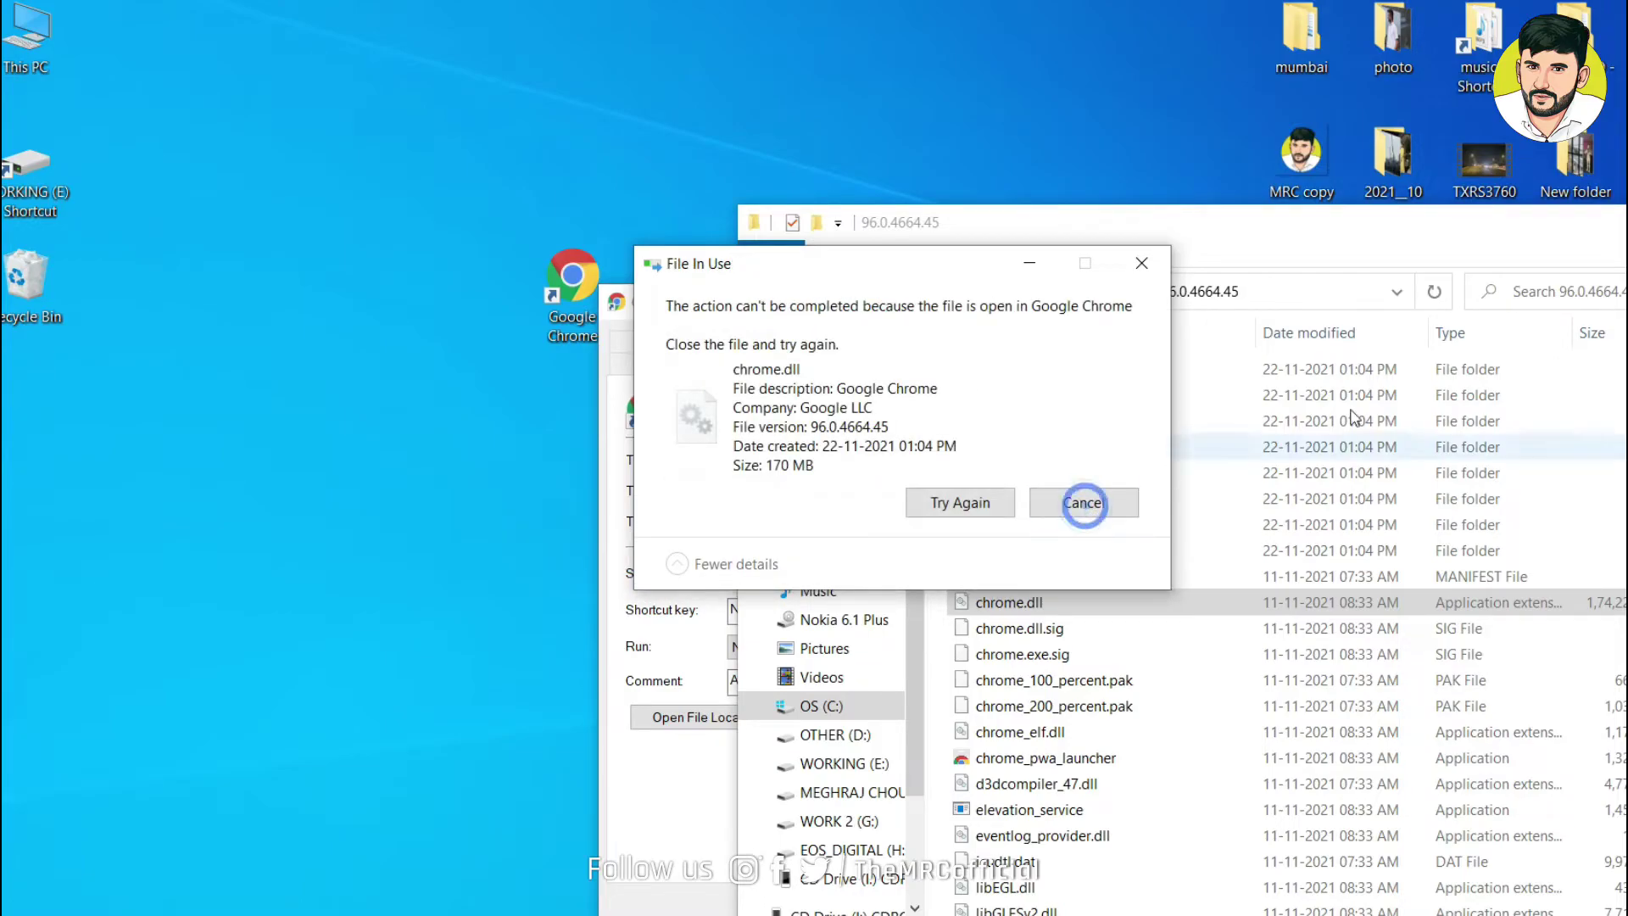
left_click(1085, 502)
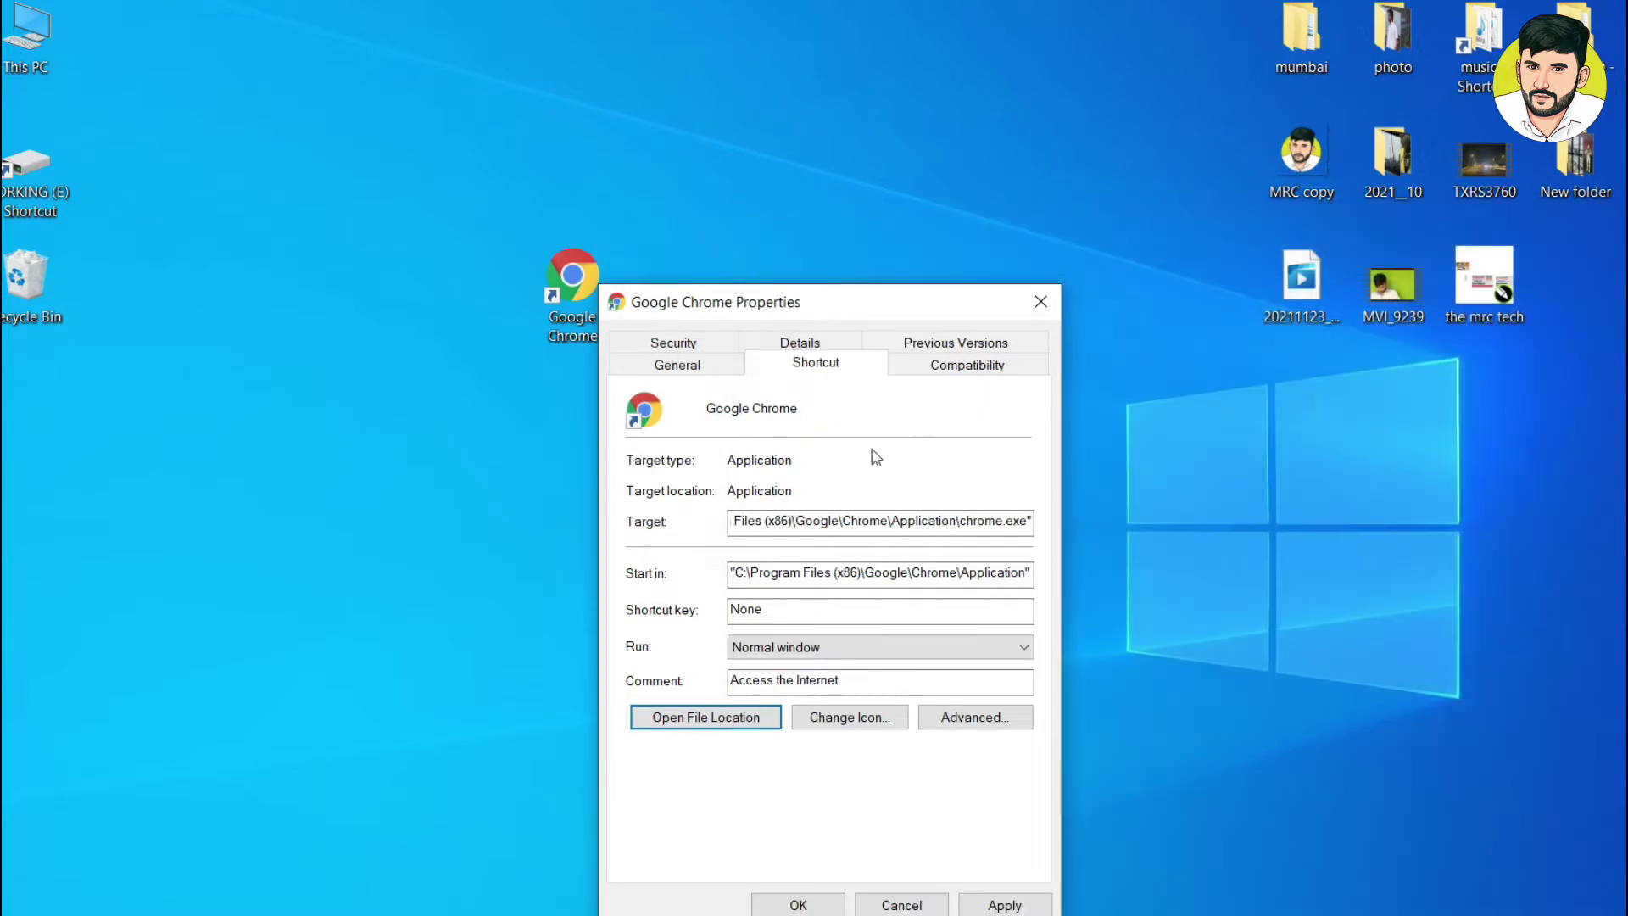
left_click(1041, 301)
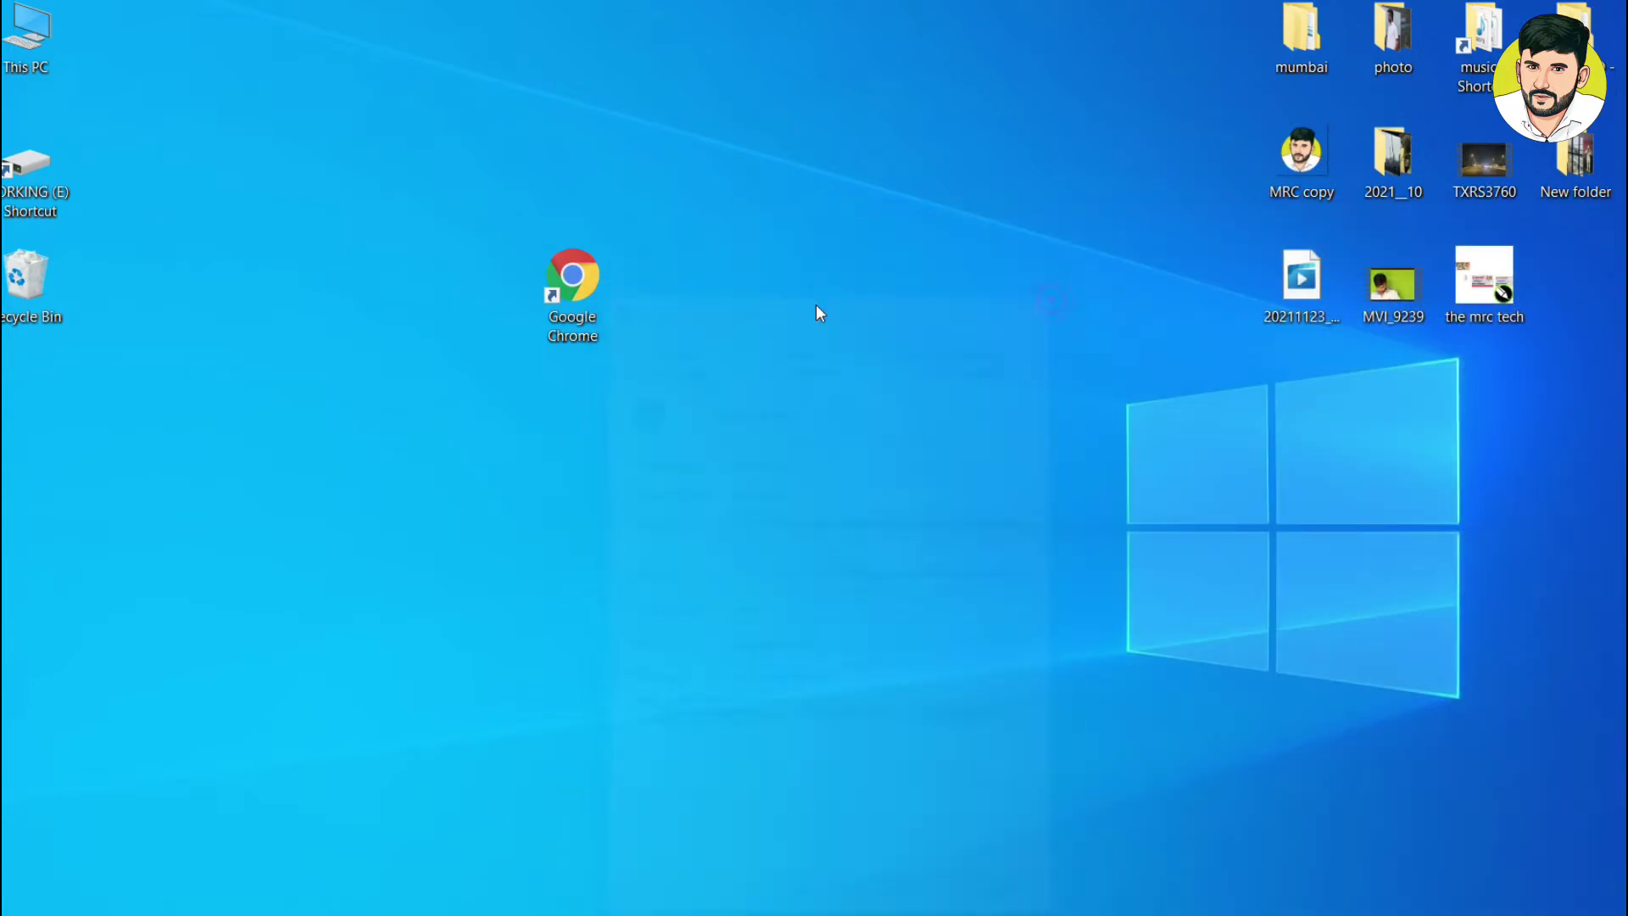
Open Google Chrome several times from its desktop shortcut to check that it starts, closing it each time.
double_click(612, 284)
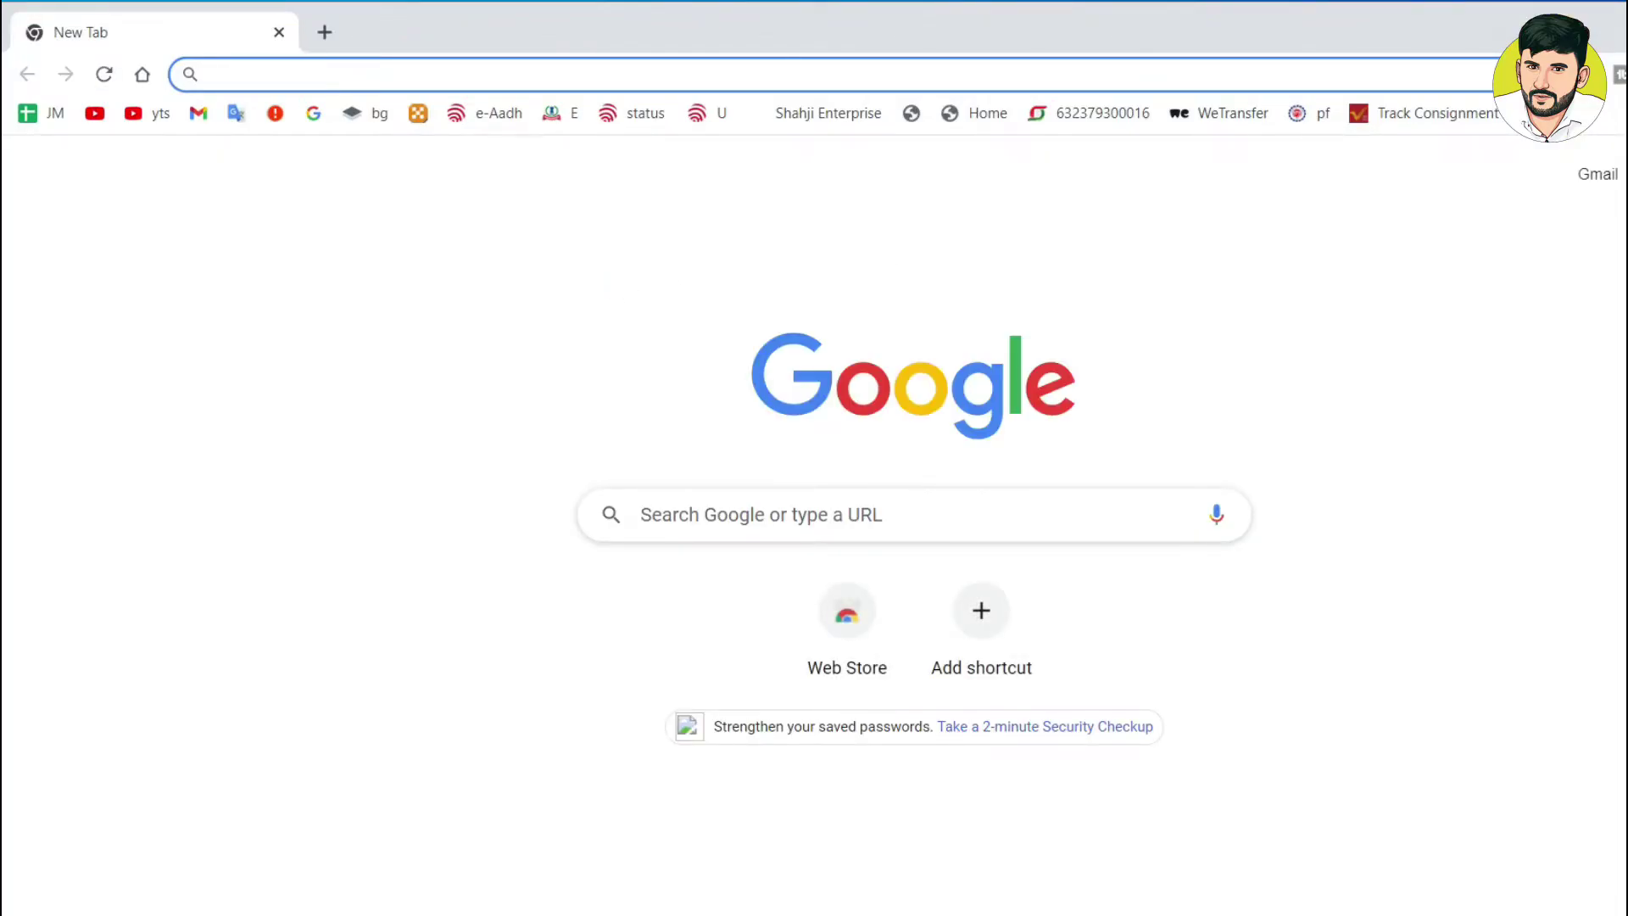
key("alt+F4")
right_click(571, 289)
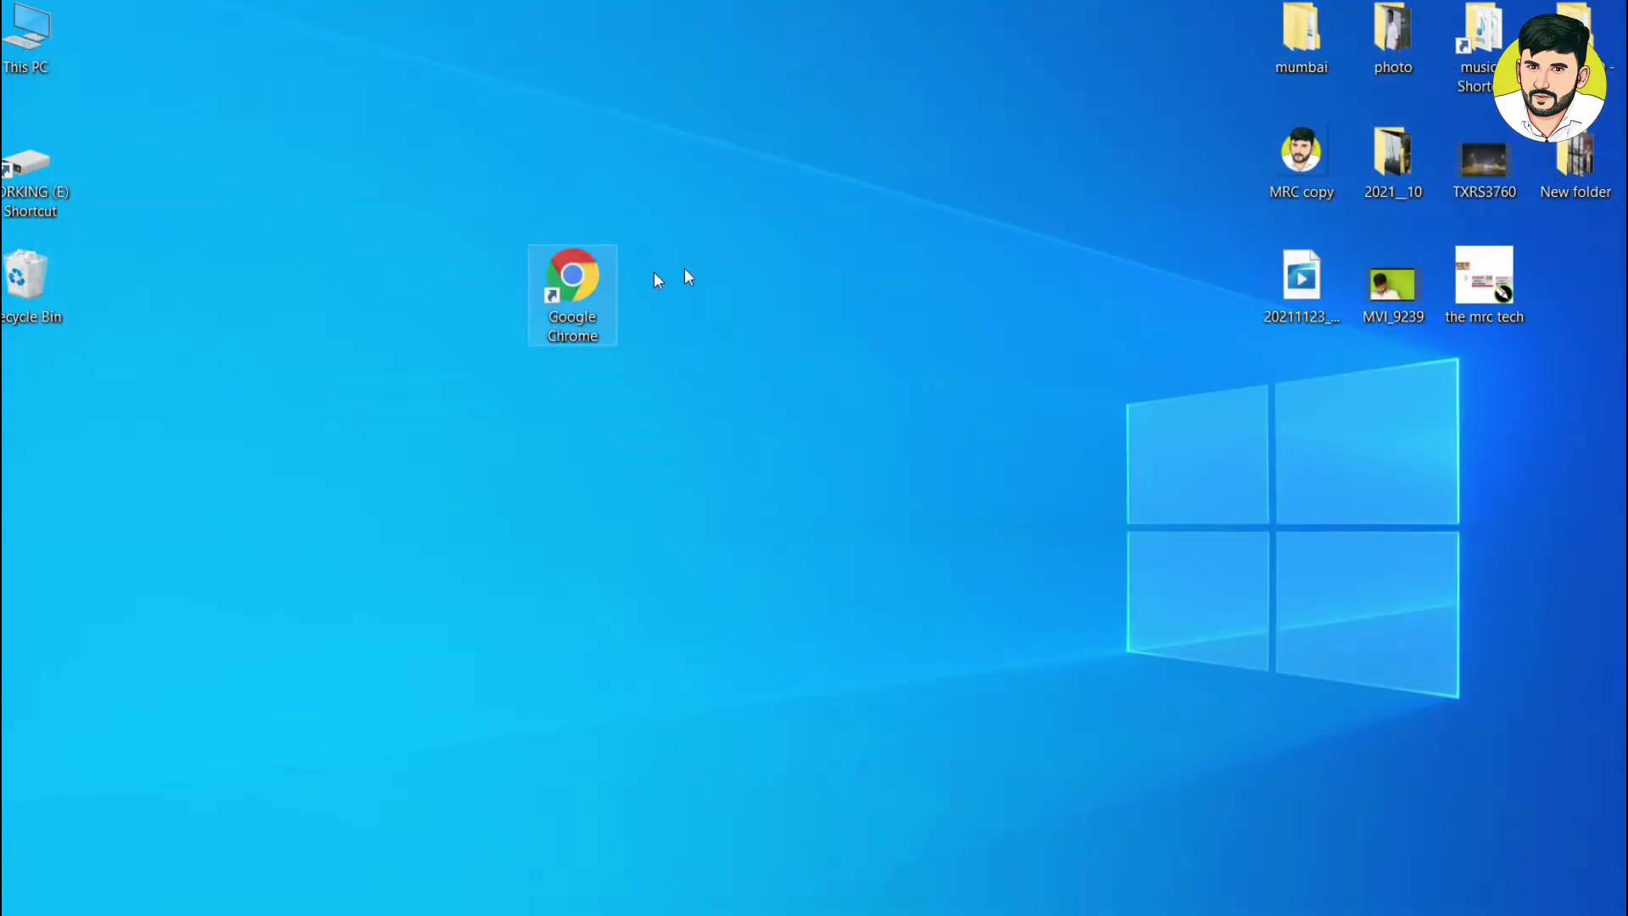
left_click(826, 246)
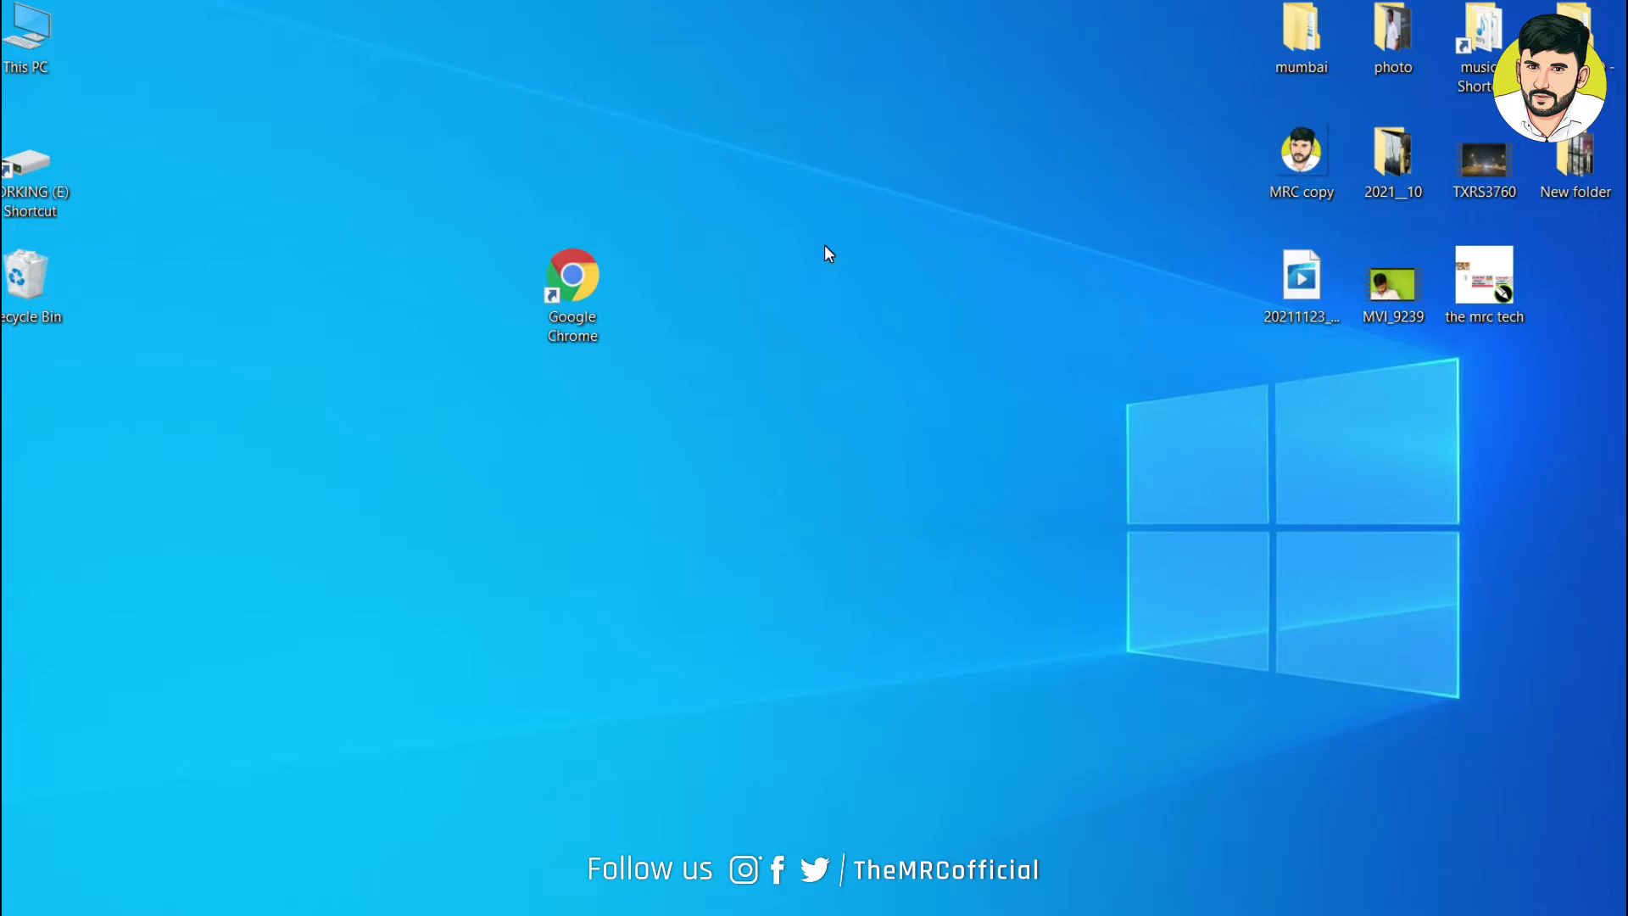
double_click(604, 276)
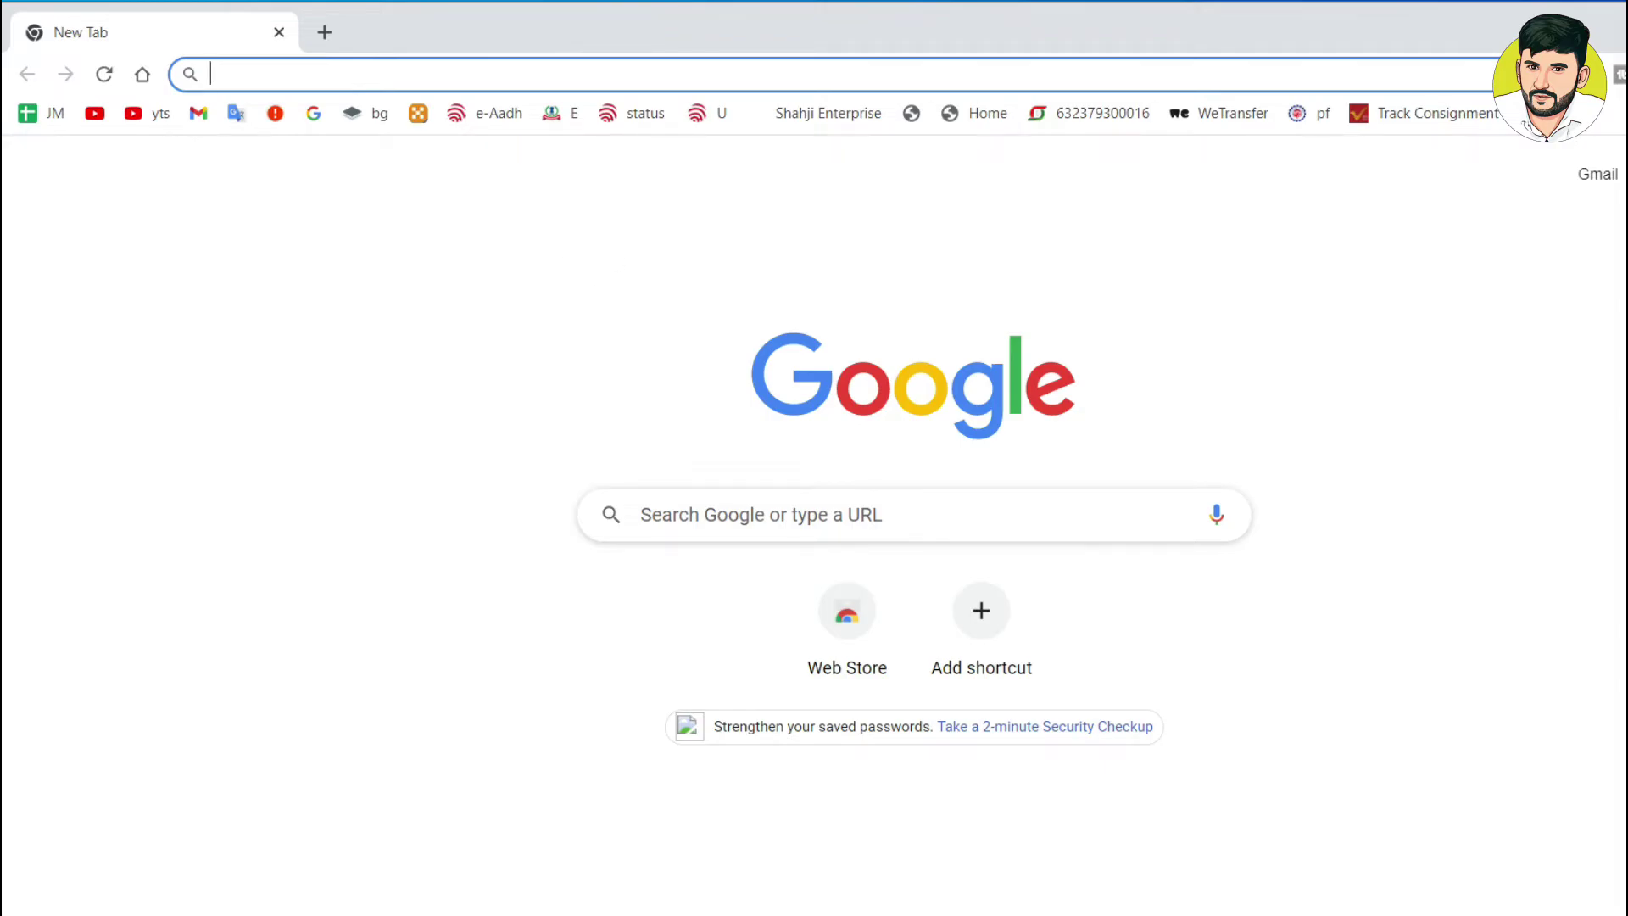
key("alt+F4")
double_click(612, 288)
key("alt+F4")
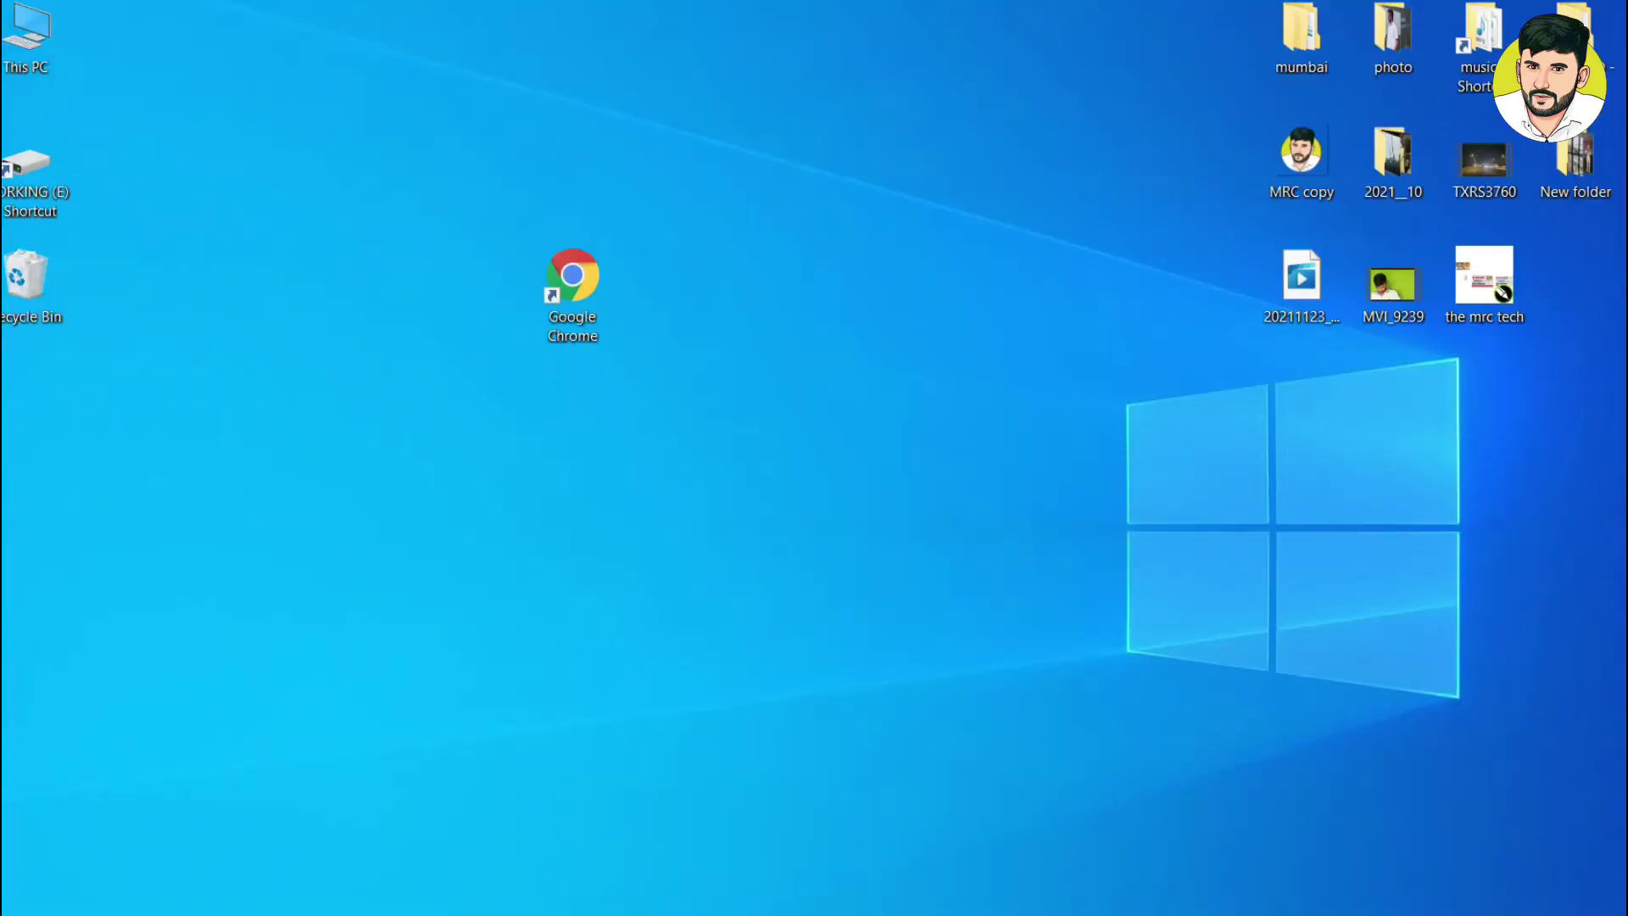